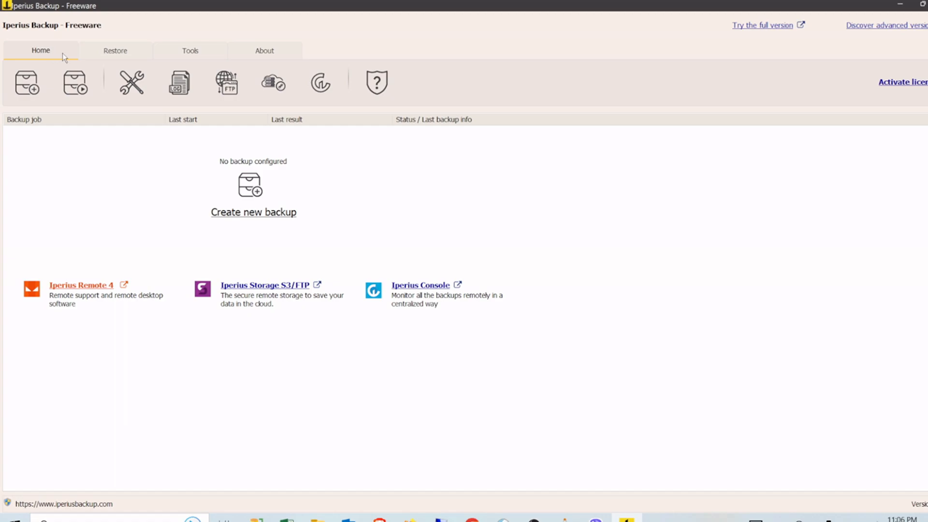
Step: Look over the Restore and Tools features in Iperius Backup
left_click(109, 55)
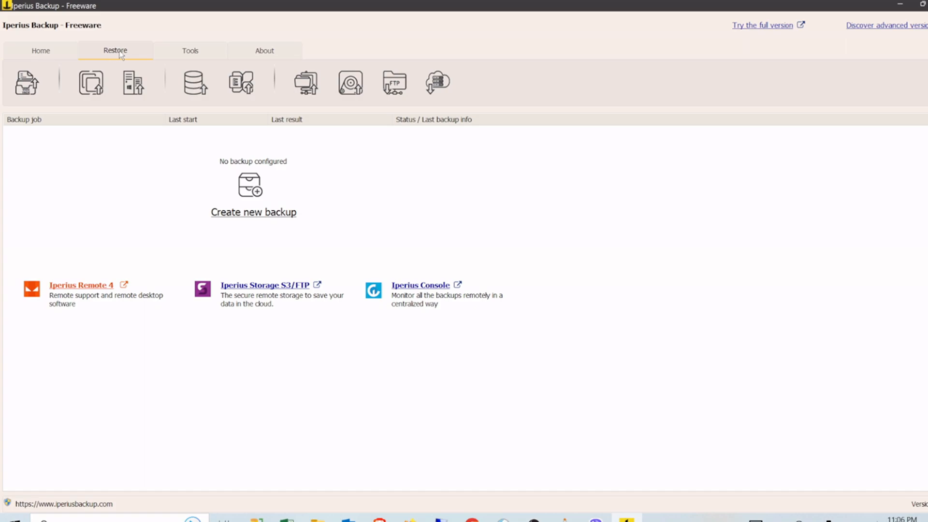
left_click(191, 54)
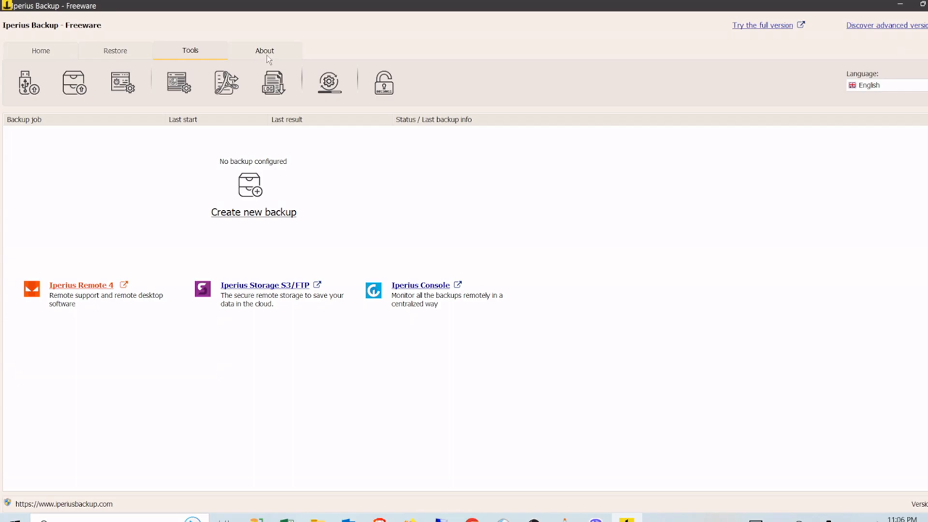
Step: Go to iperiusbackup.com and save the free installer SetupIperius (1).exe to Downloads
type("i")
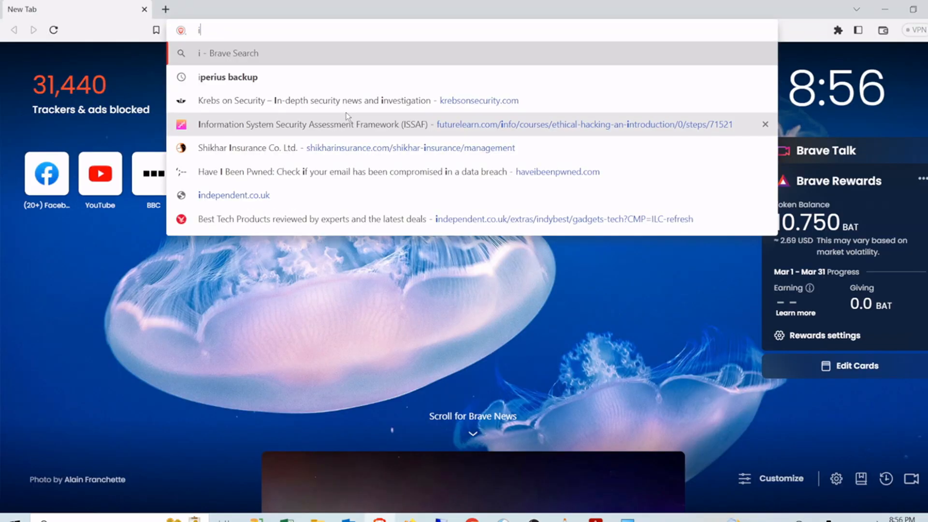
type("per")
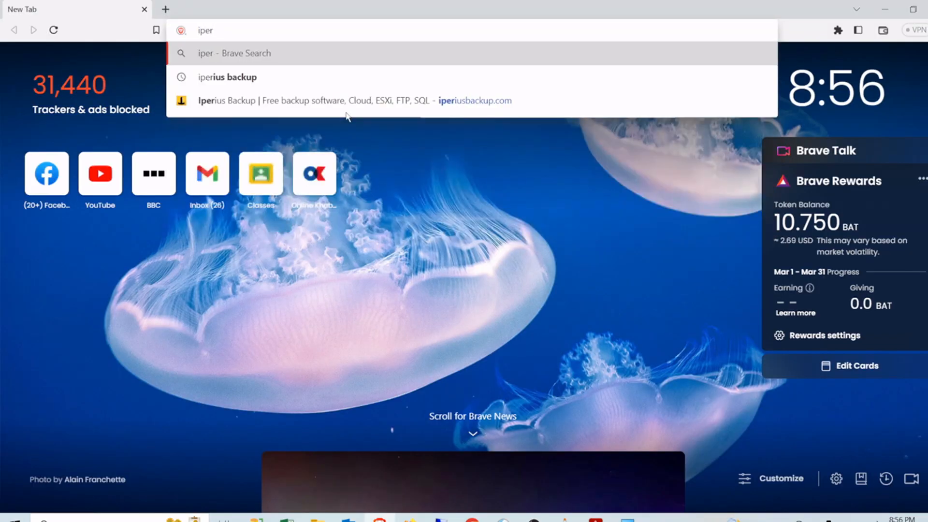
key("Down")
key("Down")
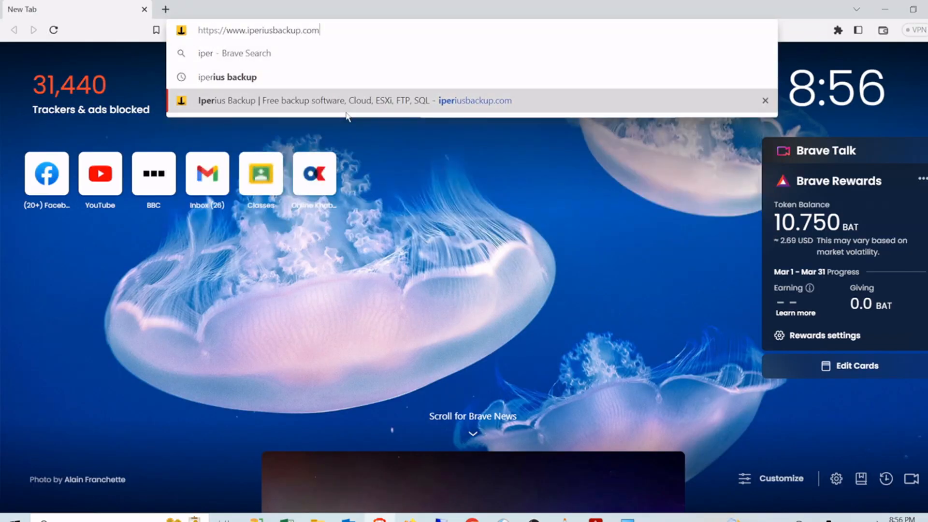
key("Return")
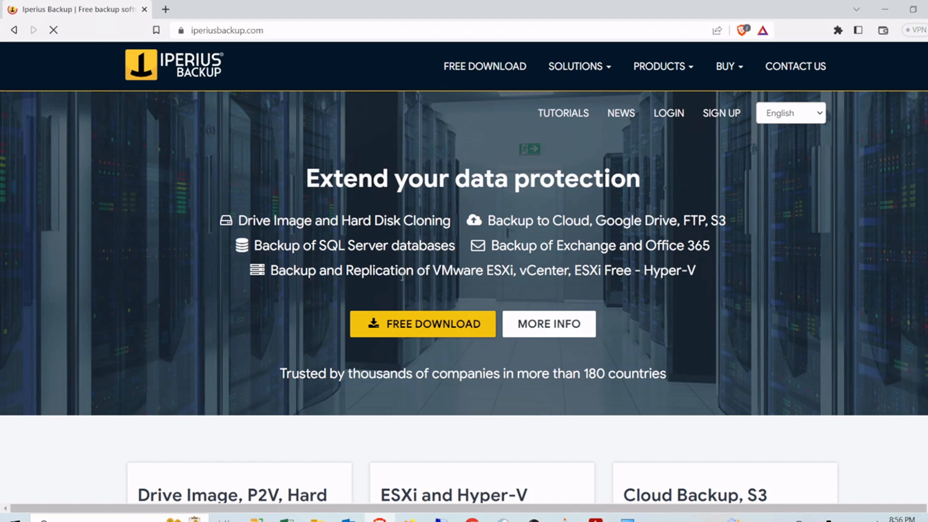
left_click(410, 330)
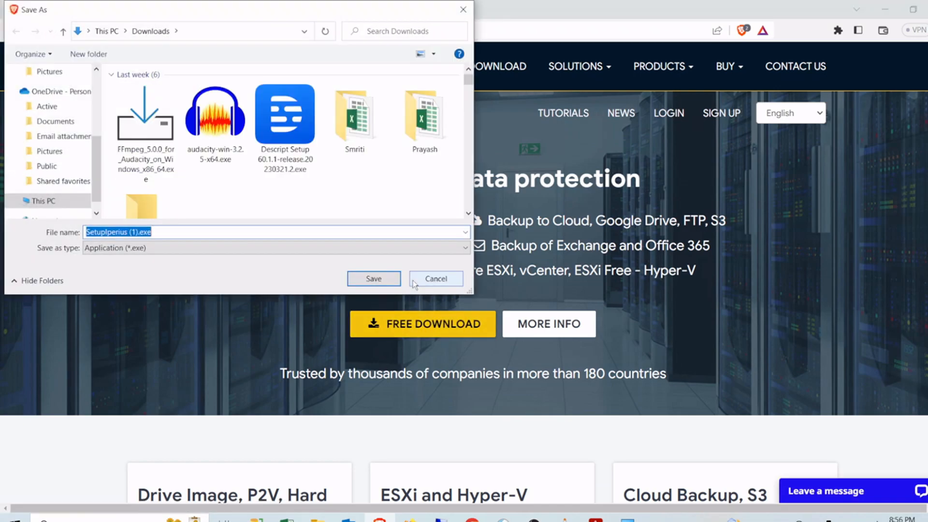
left_click(386, 280)
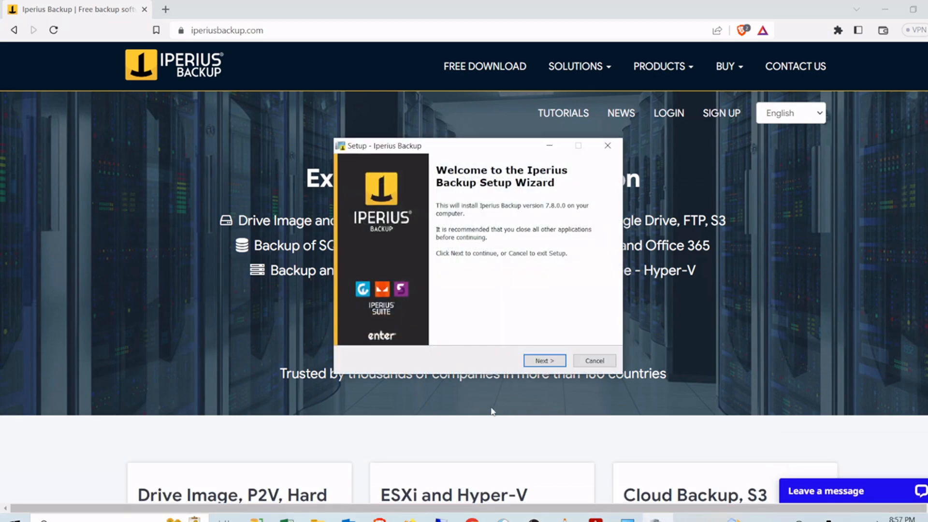
Step: Install Iperius Backup into C:\Program Files (x86)\Iperius Backup, accepting the license and creating the folder
left_click(547, 361)
left_click(403, 322)
left_click(547, 362)
left_click(551, 361)
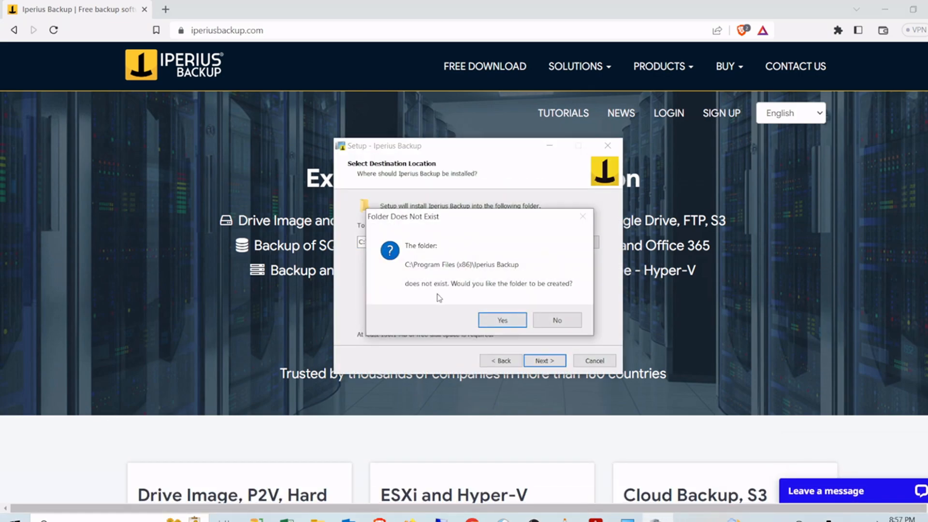
left_click(502, 320)
left_click(541, 362)
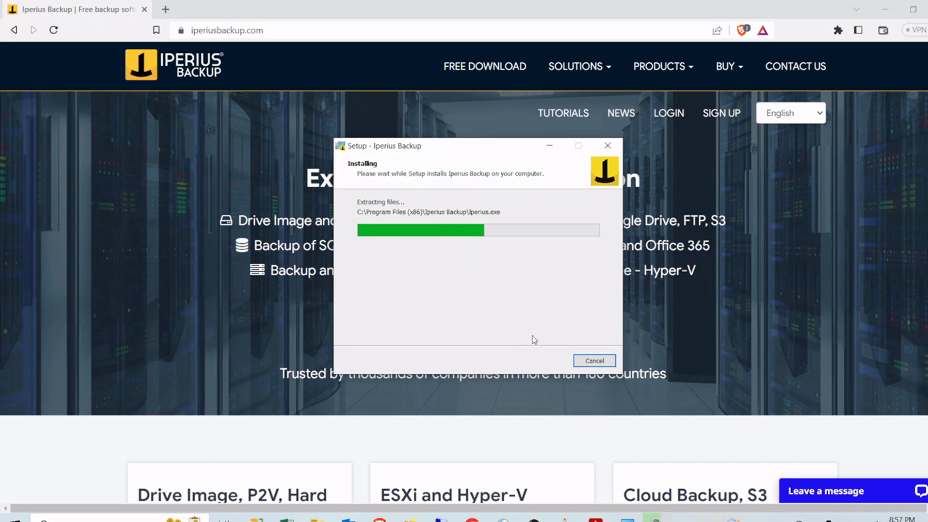
left_click(544, 361)
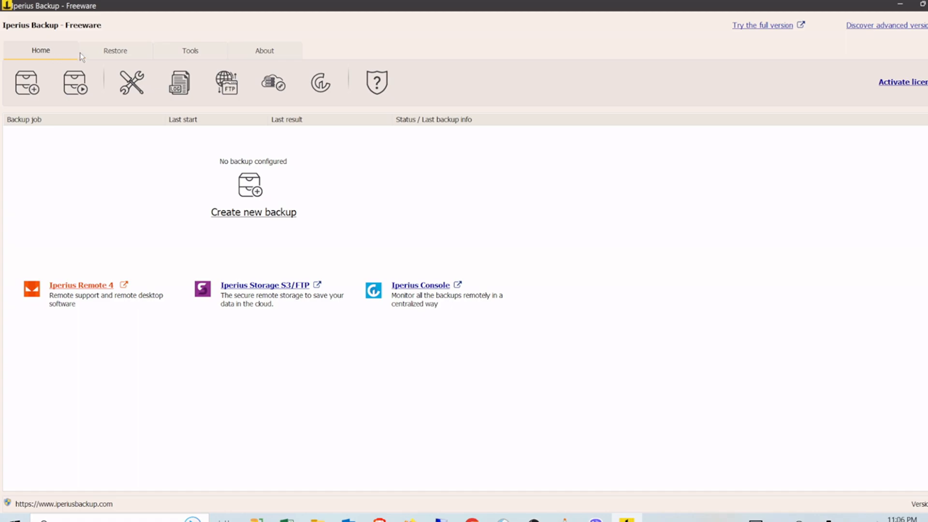
Step: Create a new backup job and bring up the Add / edit folder item dialog
left_click(109, 53)
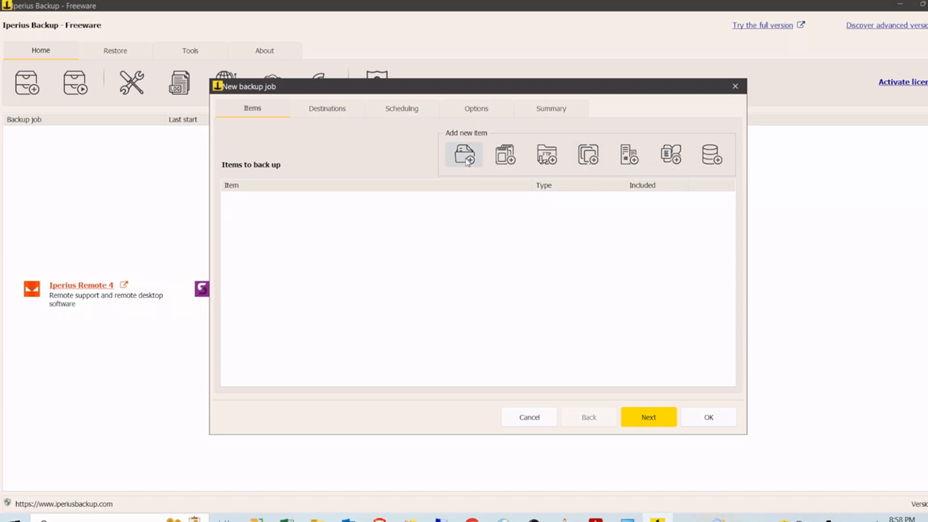
left_click(468, 161)
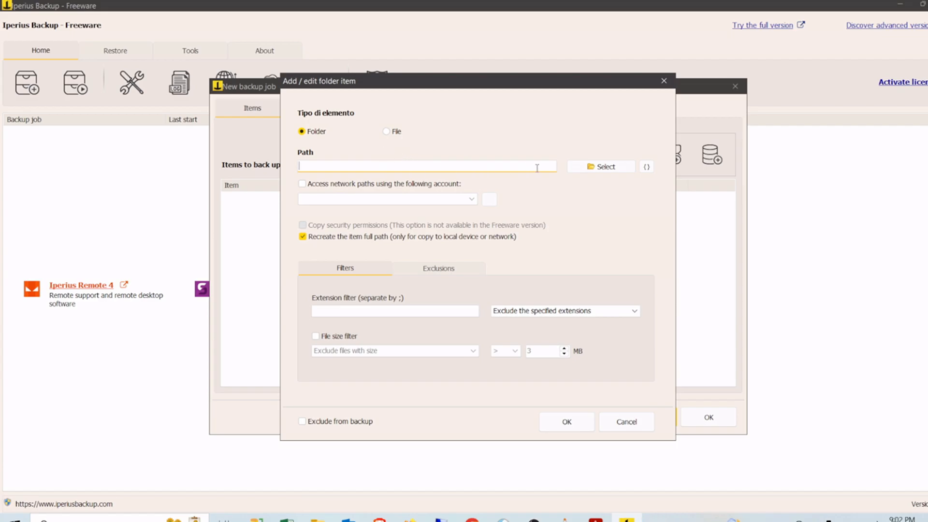
Step: Browse to and select C:\Important Files as the folder item's path
left_click(599, 166)
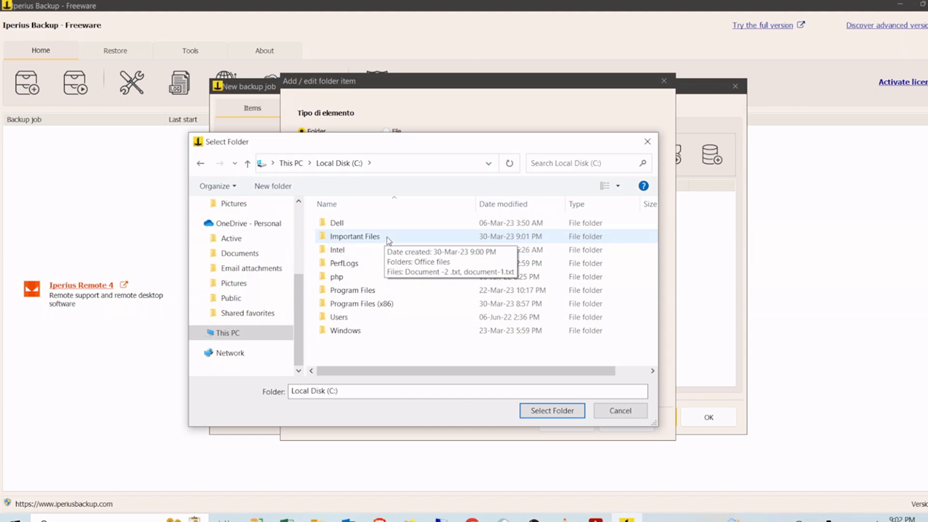
double_click(362, 237)
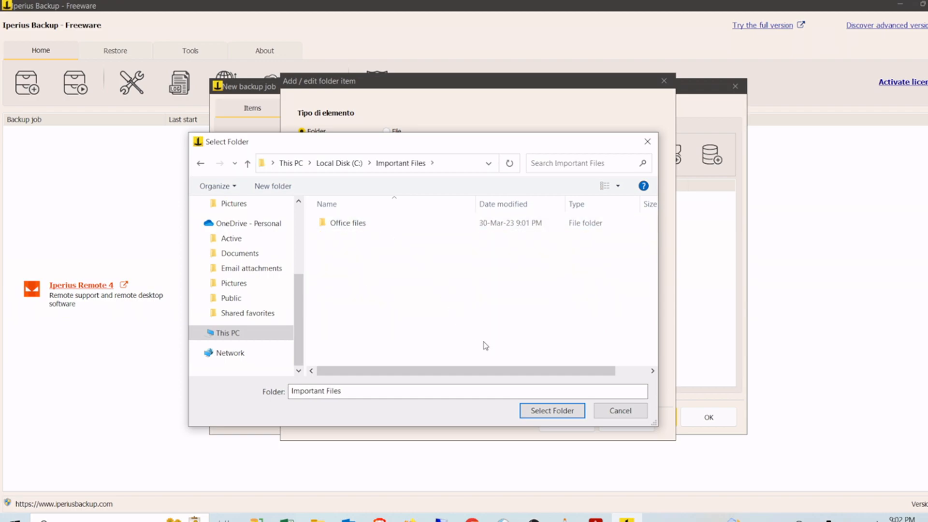
left_click(551, 411)
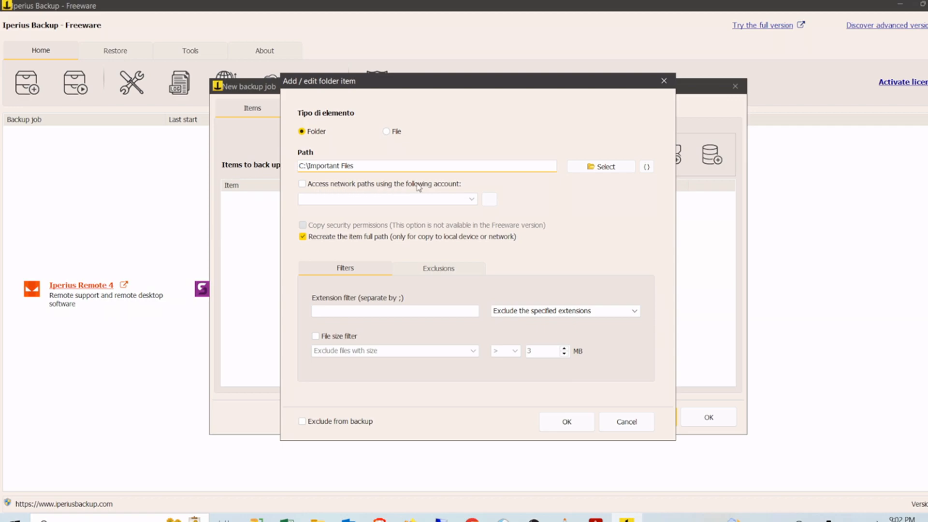
left_click(354, 184)
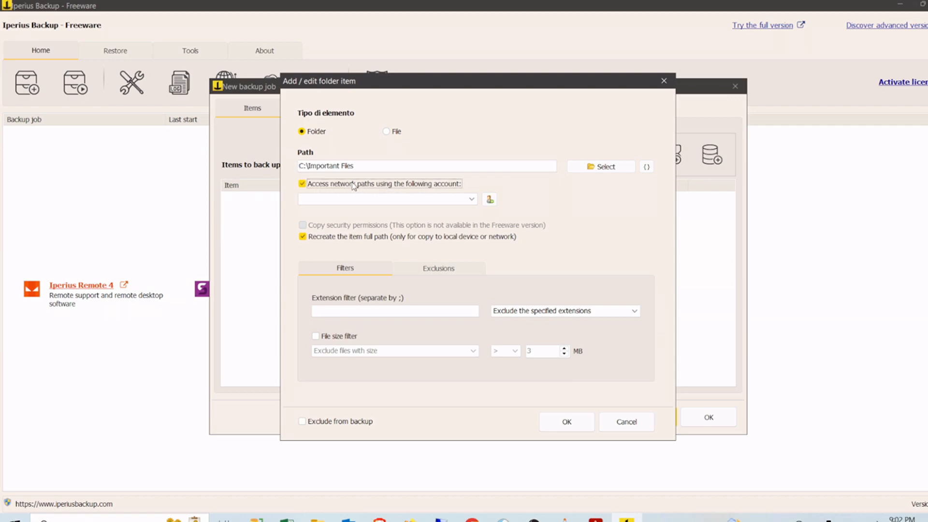
Step: Back out of adding a network account, leave network access off, and confirm the C:\Important Files item
left_click(489, 199)
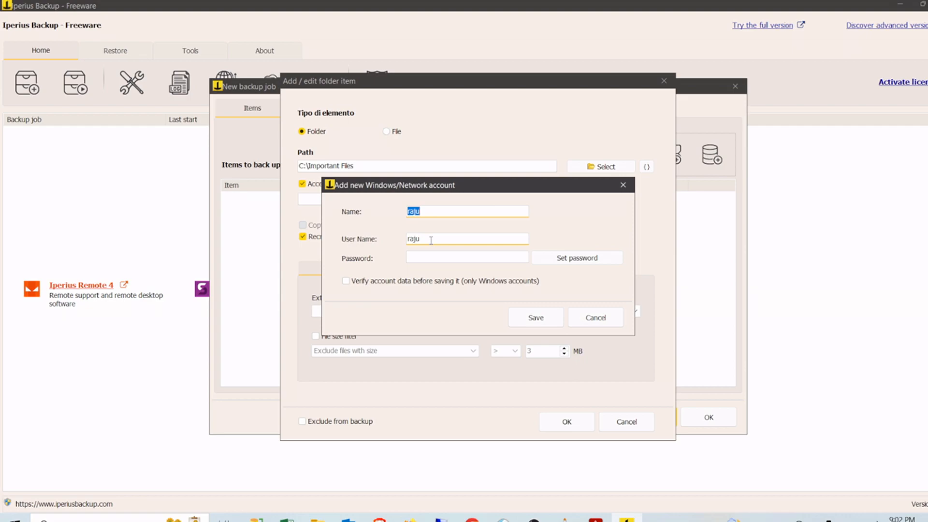
left_click(391, 286)
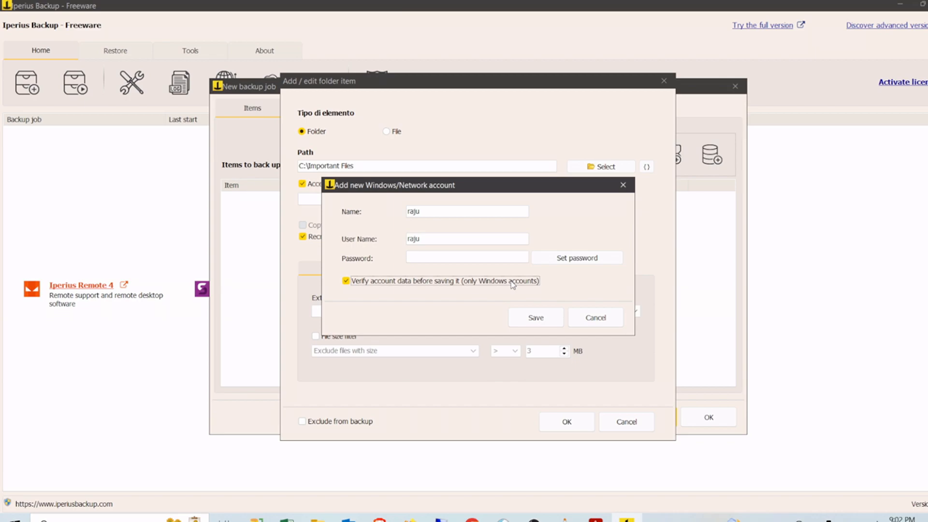
left_click(594, 317)
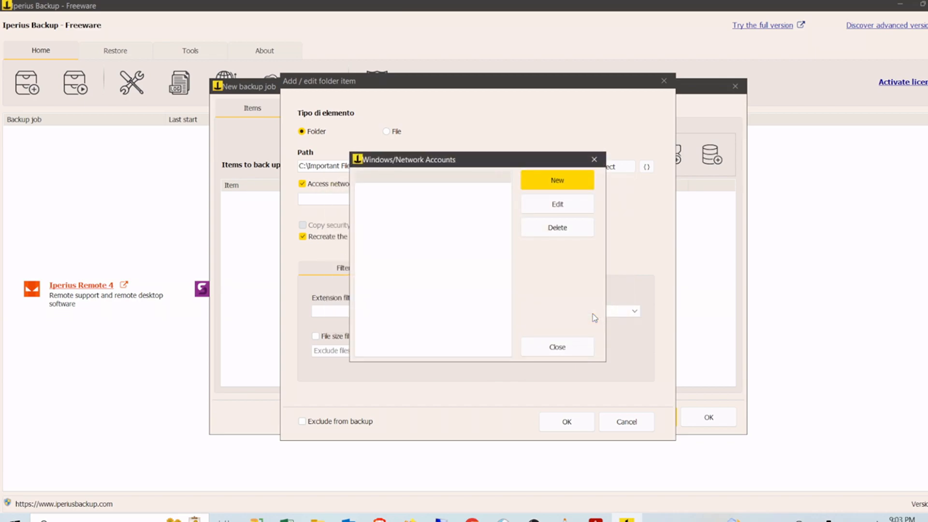
left_click(561, 348)
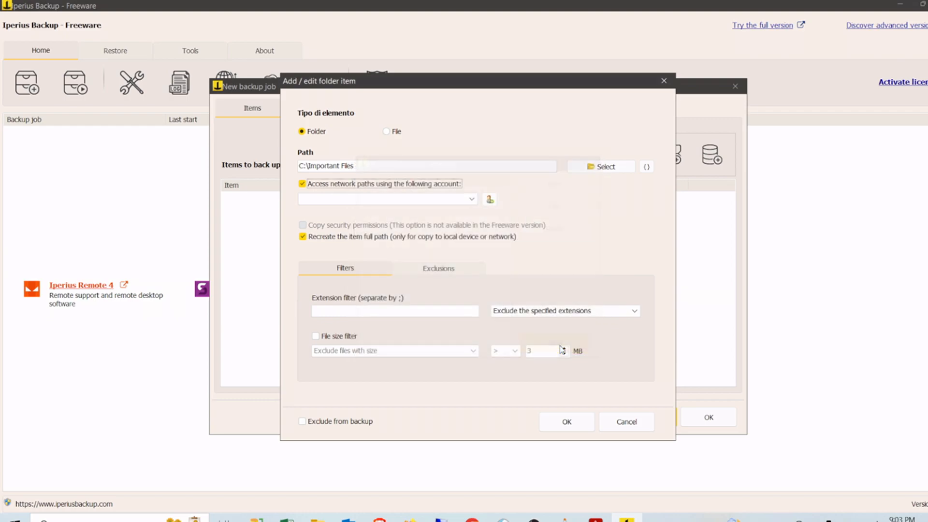
left_click(318, 186)
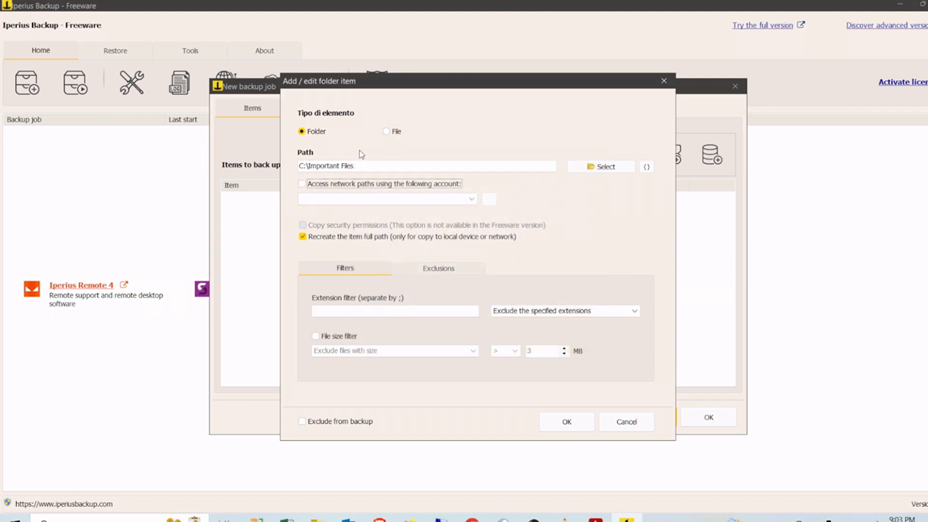
left_click(555, 425)
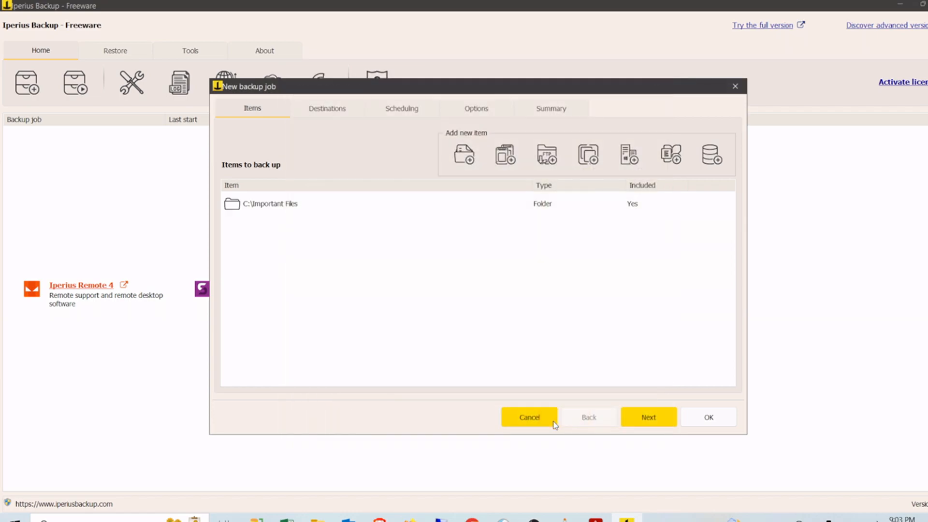
Step: Add a folder destination pointing to D:\Backup and confirm it
left_click(648, 417)
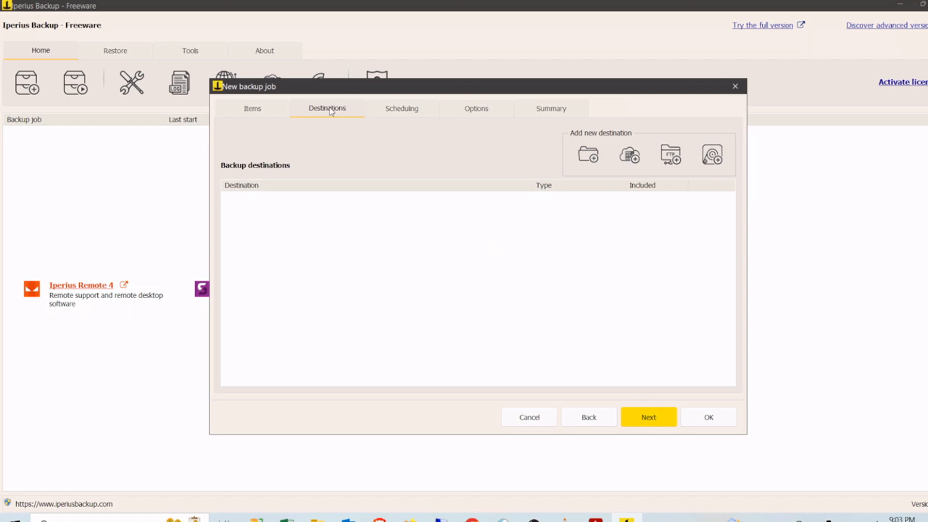
left_click(588, 154)
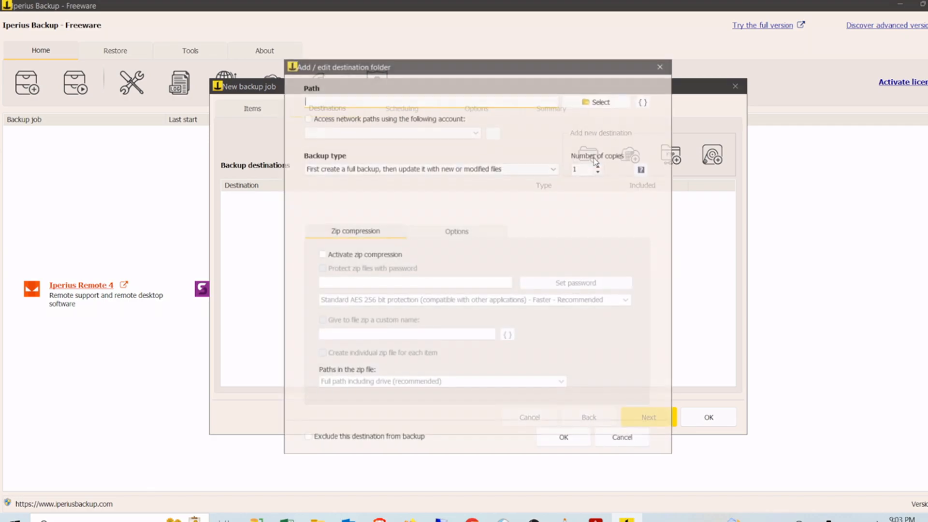
left_click(589, 103)
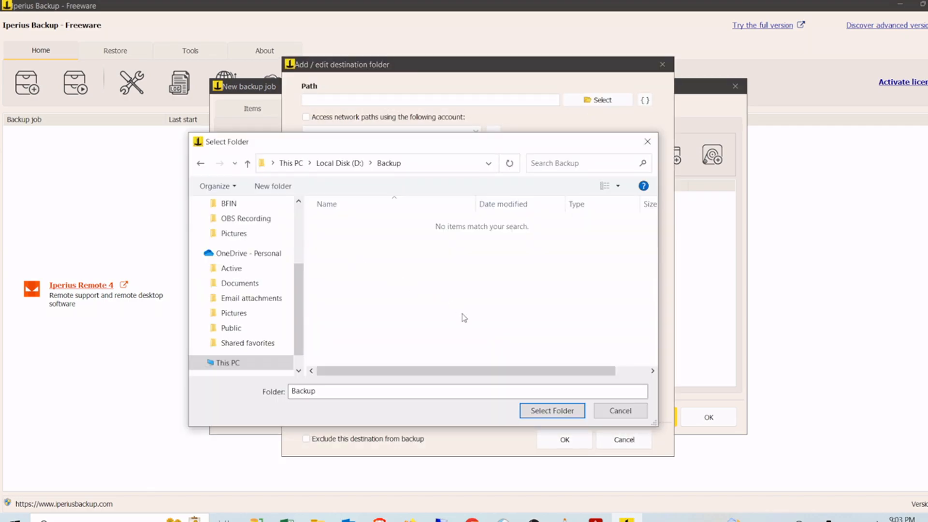
left_click(541, 411)
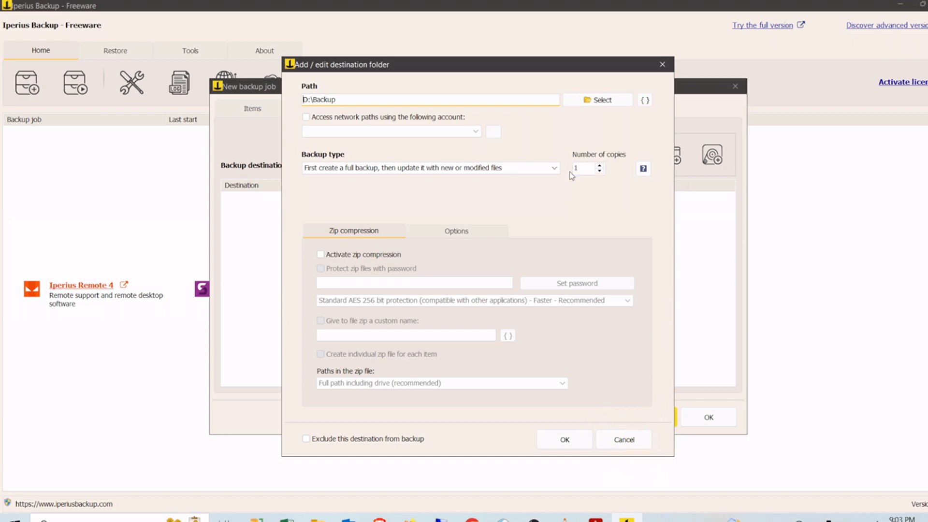
left_click(562, 440)
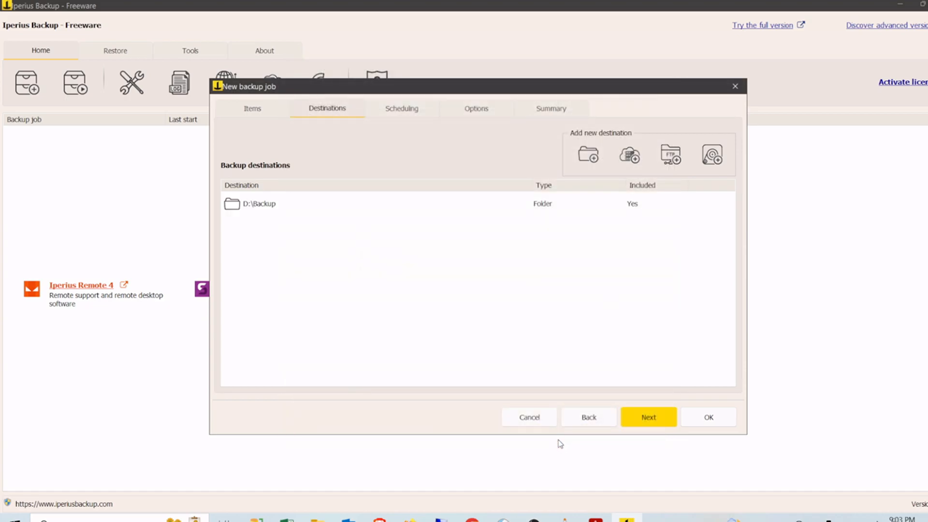
left_click(649, 418)
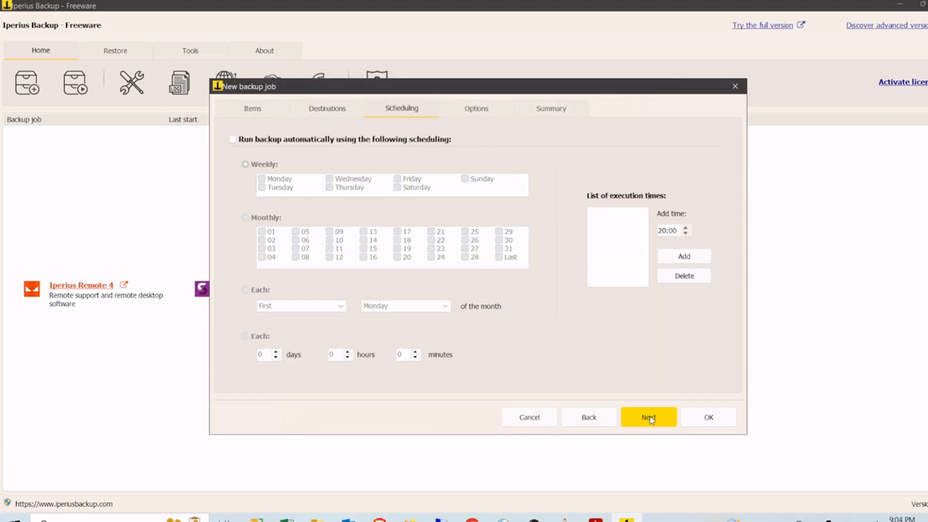
Step: Enable automatic weekly backups on Monday with a 19:00 run time
left_click(422, 141)
left_click(264, 179)
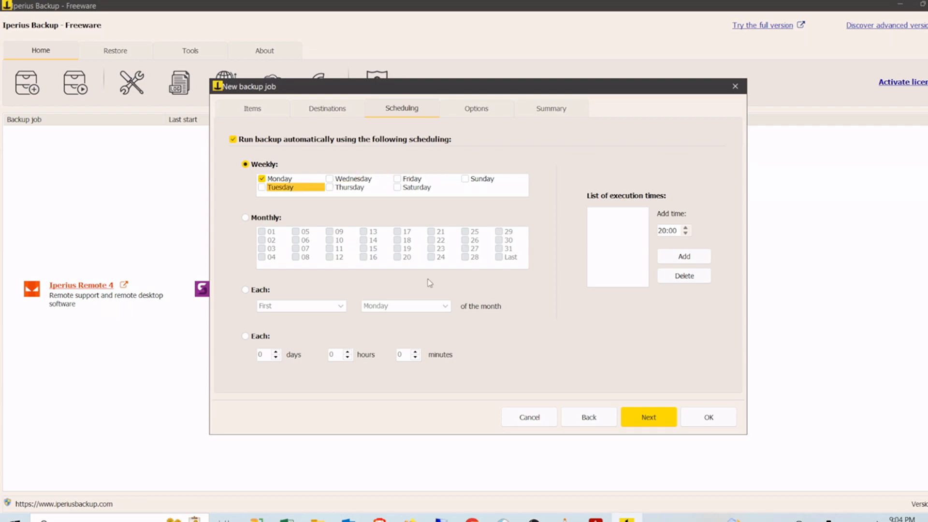
left_click(685, 235)
left_click(683, 256)
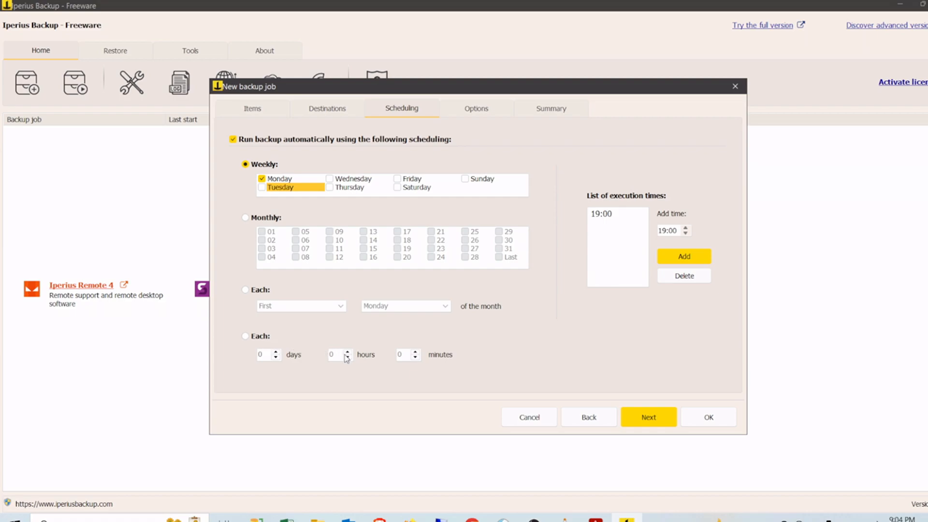
left_click(648, 416)
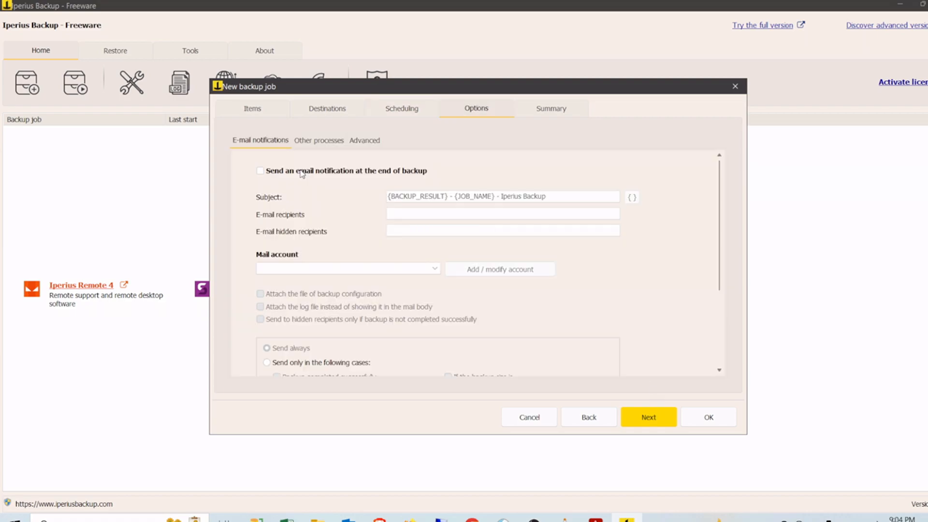
Step: Enable an e-mail notification after each backup and enter the recipient's e-mail address
left_click(301, 171)
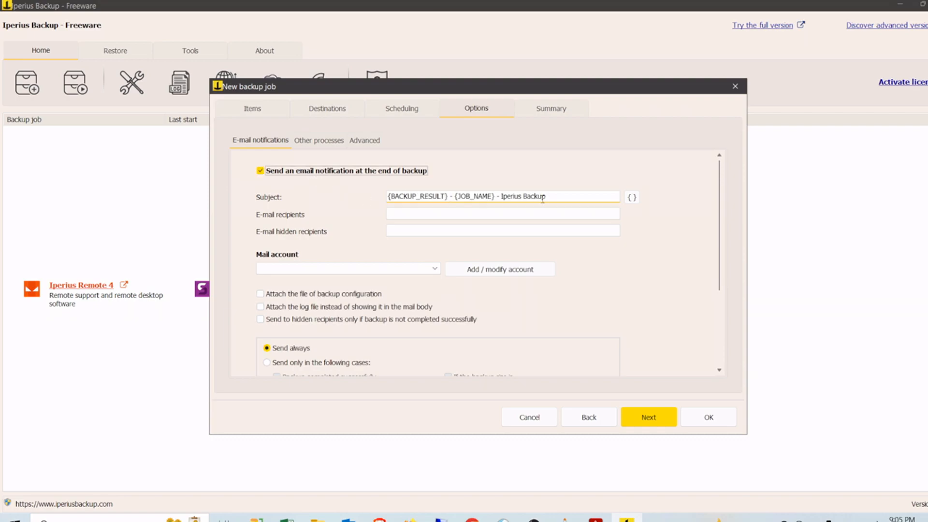
left_click(494, 214)
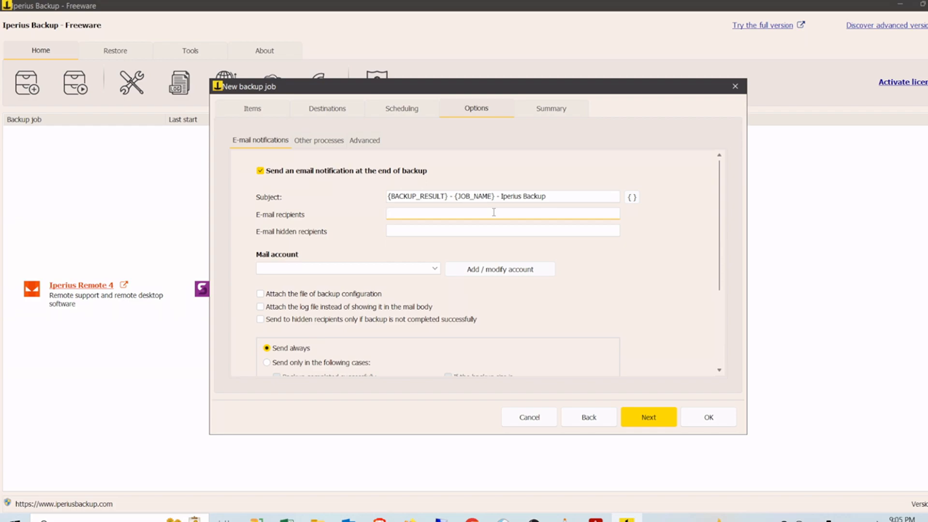
Step: Start adding a sending e-mail account with the sender's address, then cancel it and move to Summary
left_click(436, 270)
left_click(436, 270)
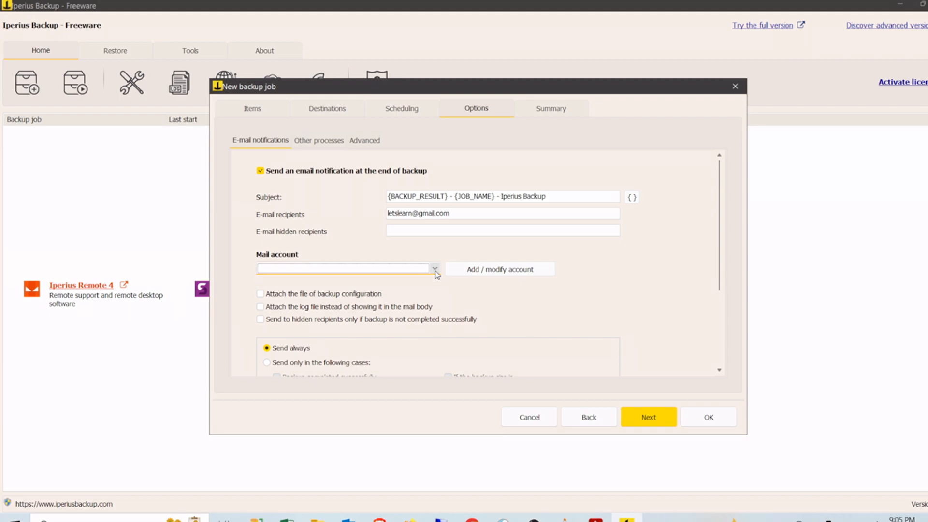
left_click(470, 271)
type("sne")
key("BackSpace")
key("BackSpace")
key("BackSpace")
key("Tab")
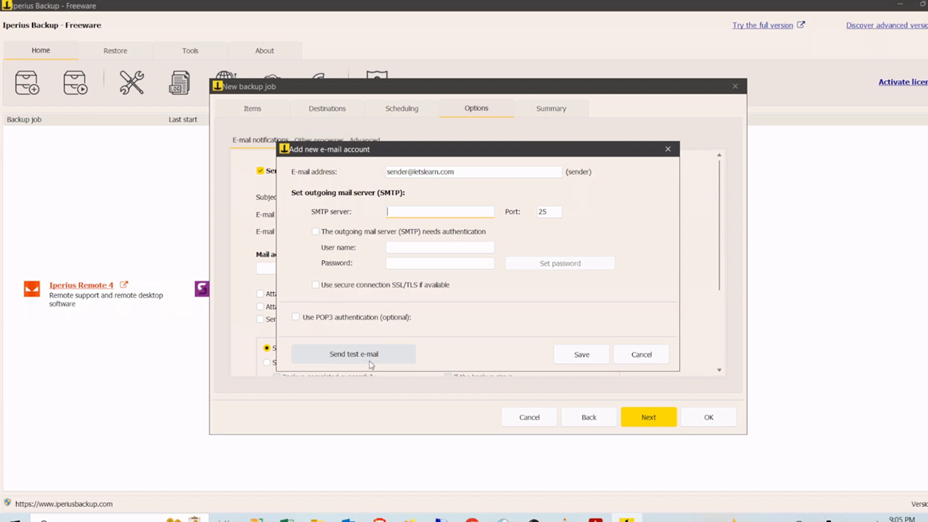
left_click(633, 356)
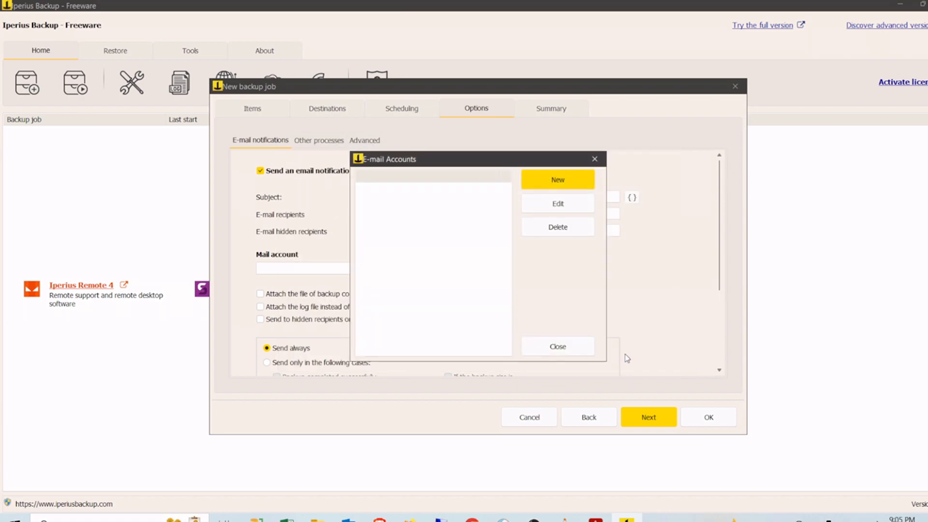
left_click(567, 355)
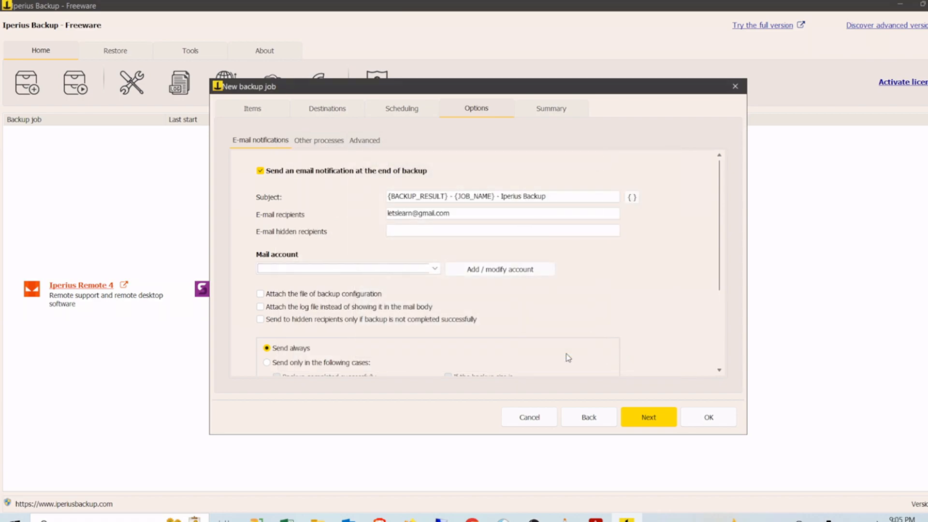
left_click(637, 423)
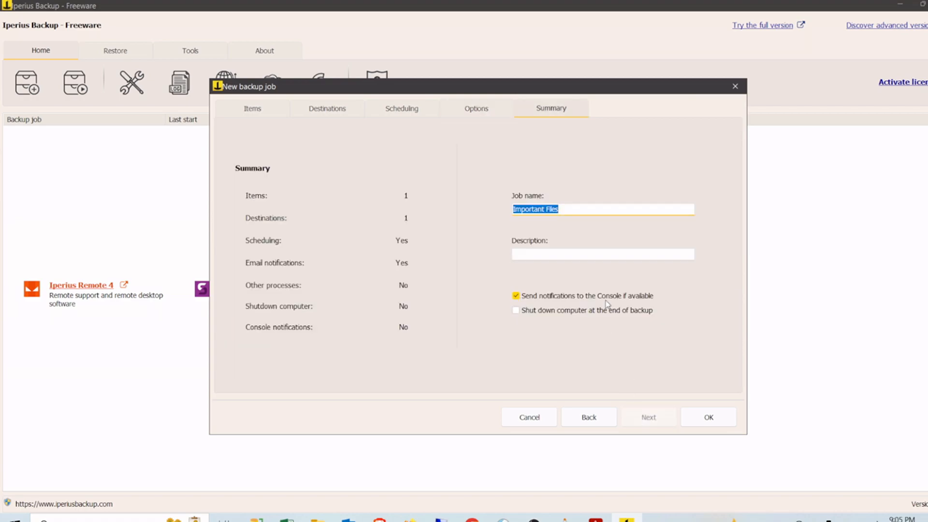
Step: Try saving the Important Files job, triggering the missing sending-account warning
left_click(696, 417)
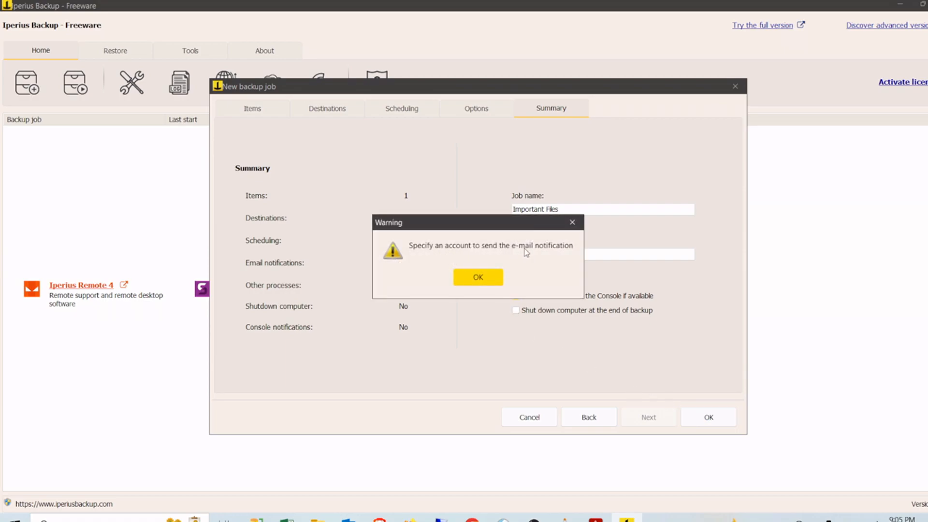
Step: Dismiss the warning, untick 'Send an email notification', and save the Important Files job from its Summary
left_click(477, 278)
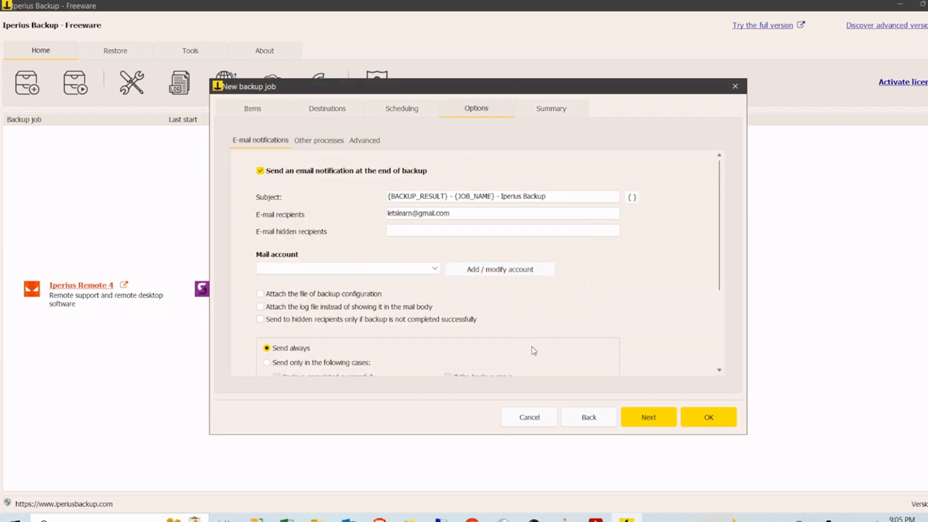
left_click(335, 173)
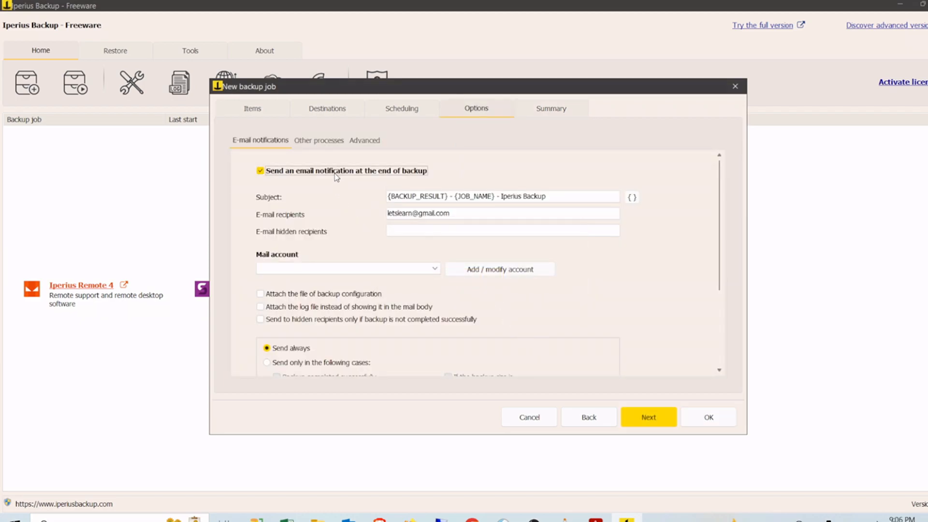
left_click(334, 173)
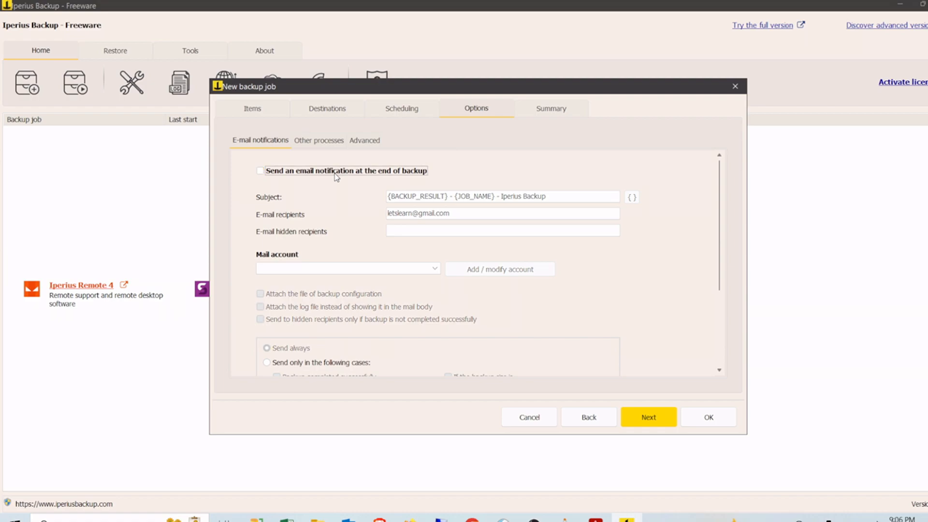
left_click(646, 420)
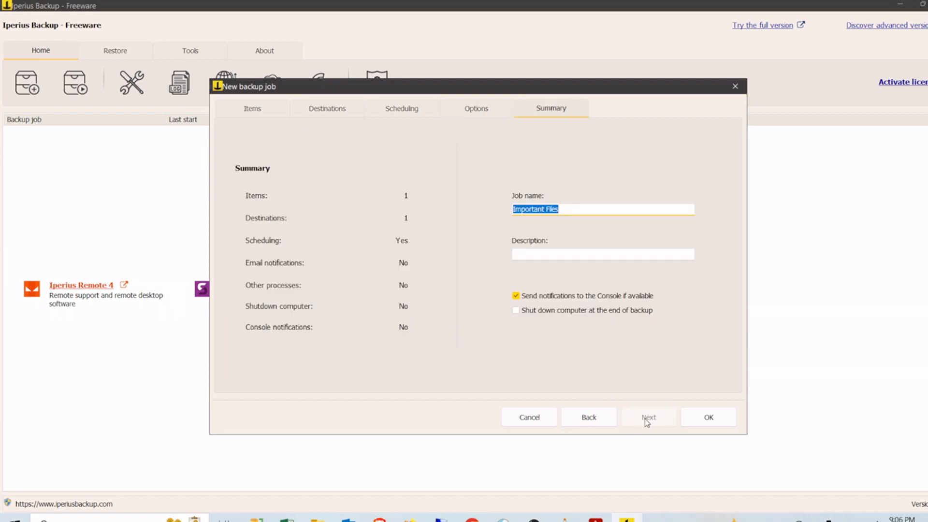
left_click(708, 419)
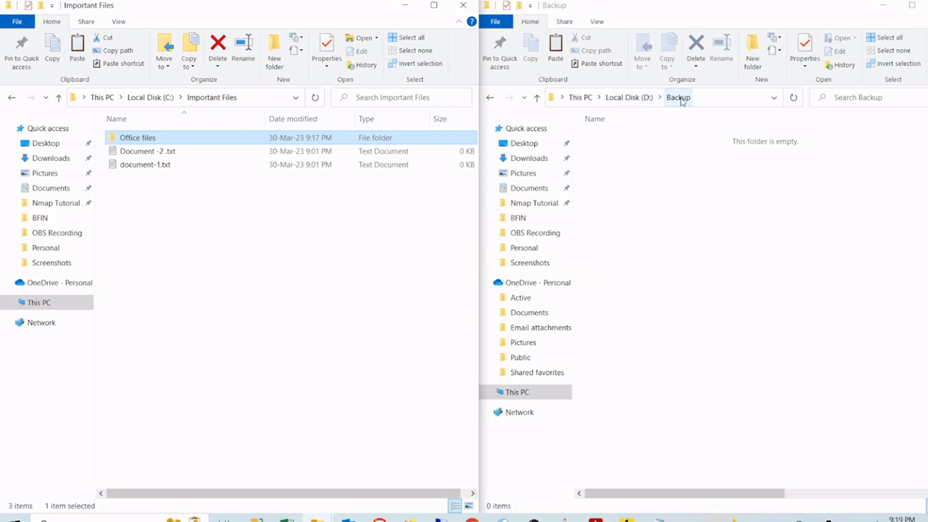
Step: Return to Iperius Backup from the still-empty D:\Backup Explorer window
left_click(626, 519)
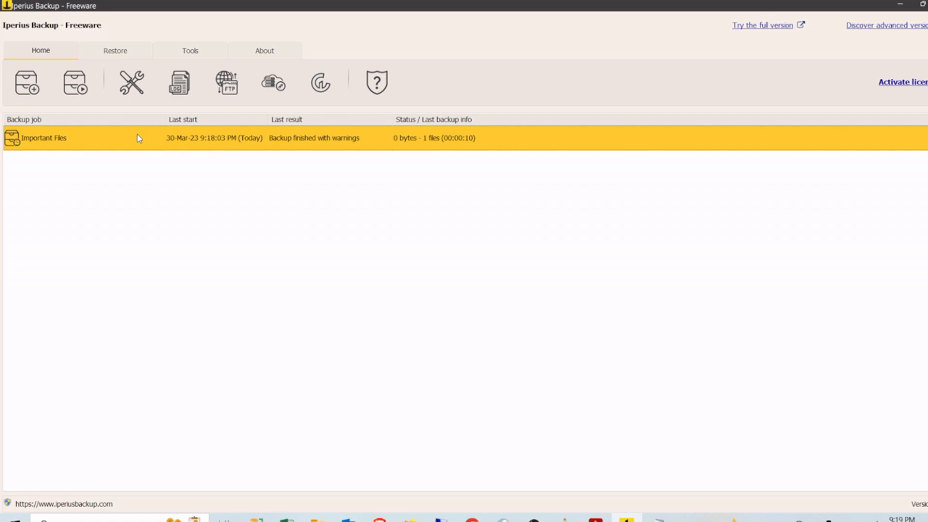
Step: Run the Important Files job with Run backup and confirm starting it
right_click(244, 141)
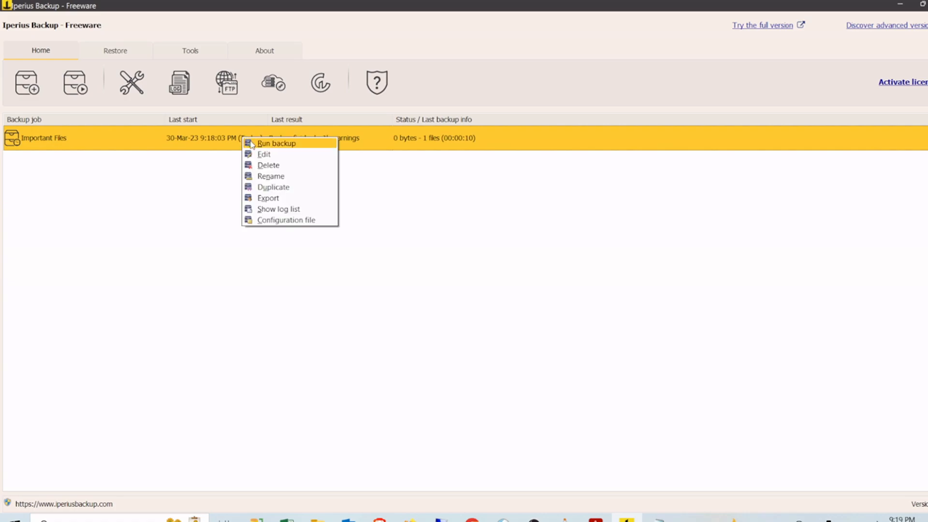
left_click(275, 143)
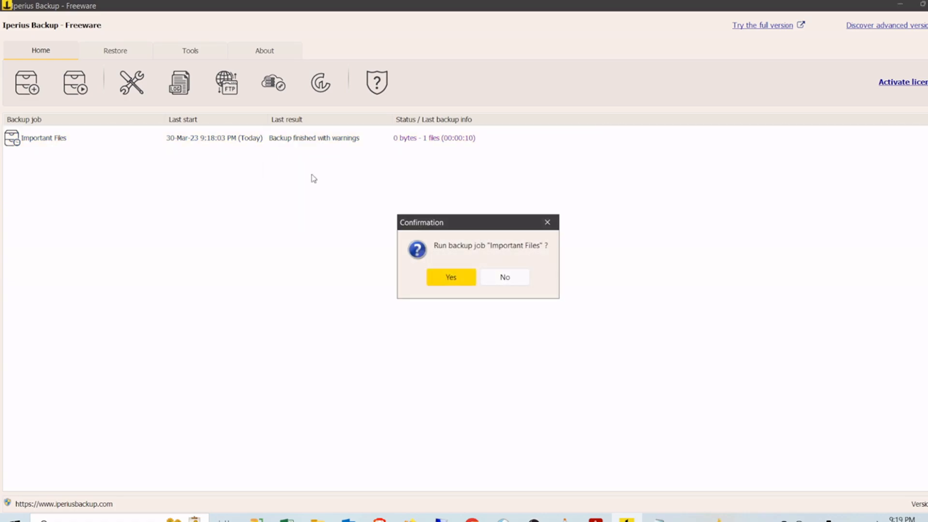
left_click(451, 278)
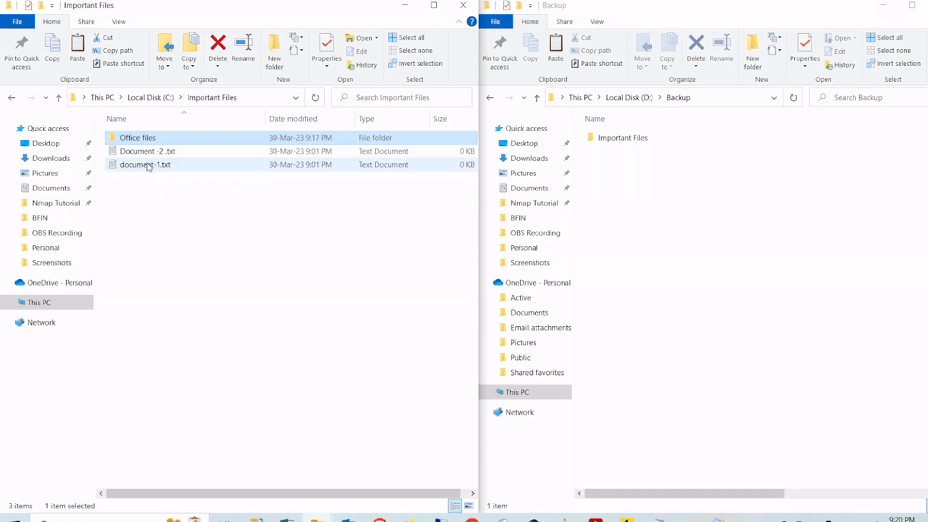
Step: In D:\Backup, open Important Files > C > Important Files > Office files and select test .txt
double_click(638, 139)
double_click(638, 139)
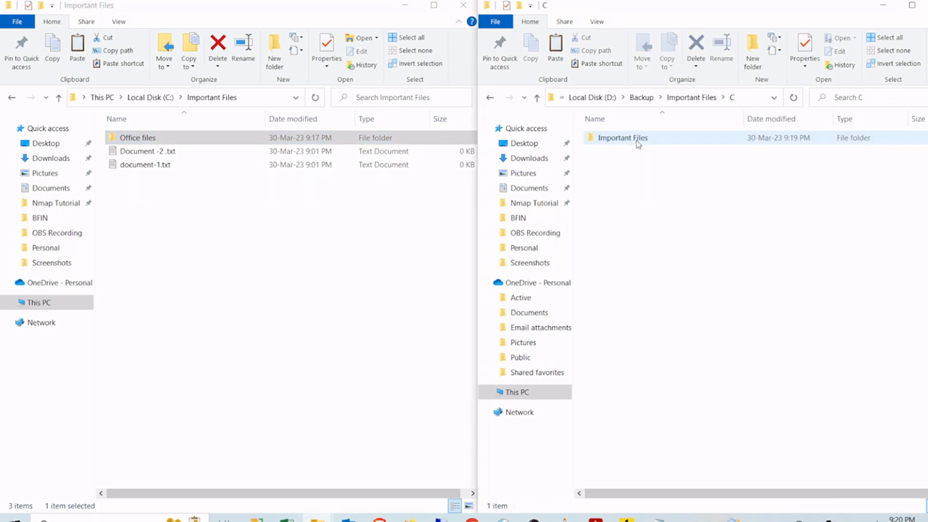
double_click(638, 139)
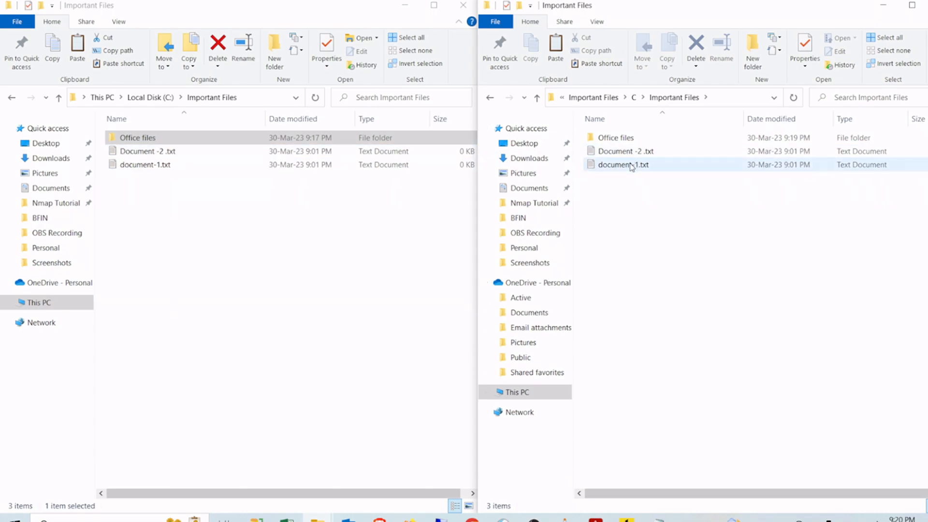
double_click(630, 139)
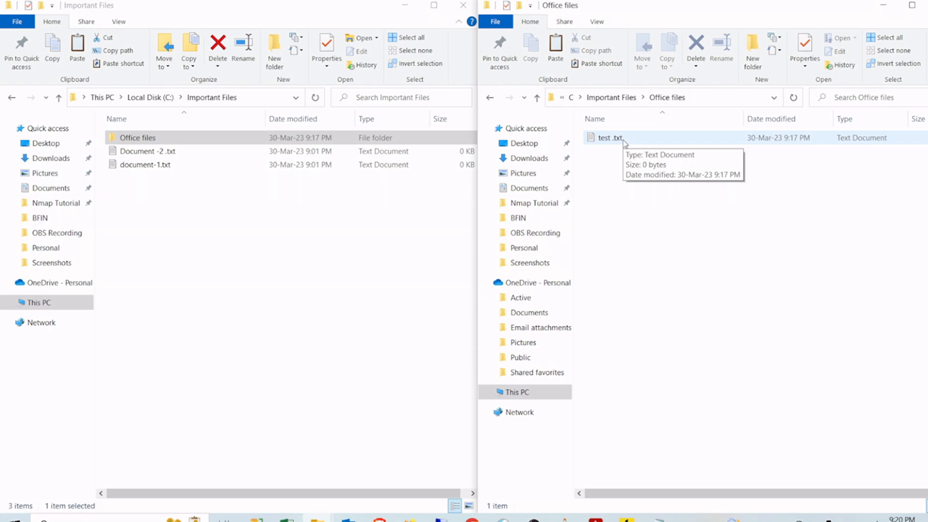
left_click(622, 140)
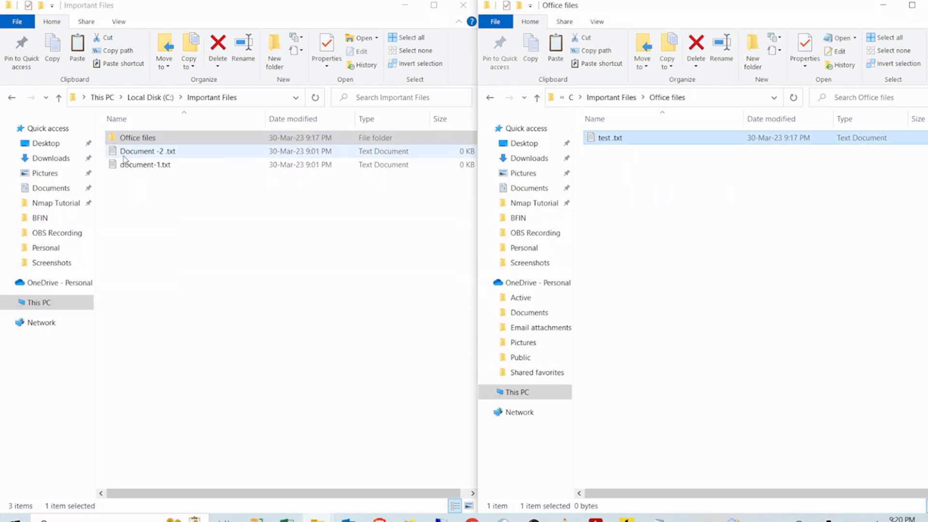
left_click(145, 191)
Step: Create a new Microsoft Excel Worksheet named 'new file' in C:\Important Files
right_click(145, 195)
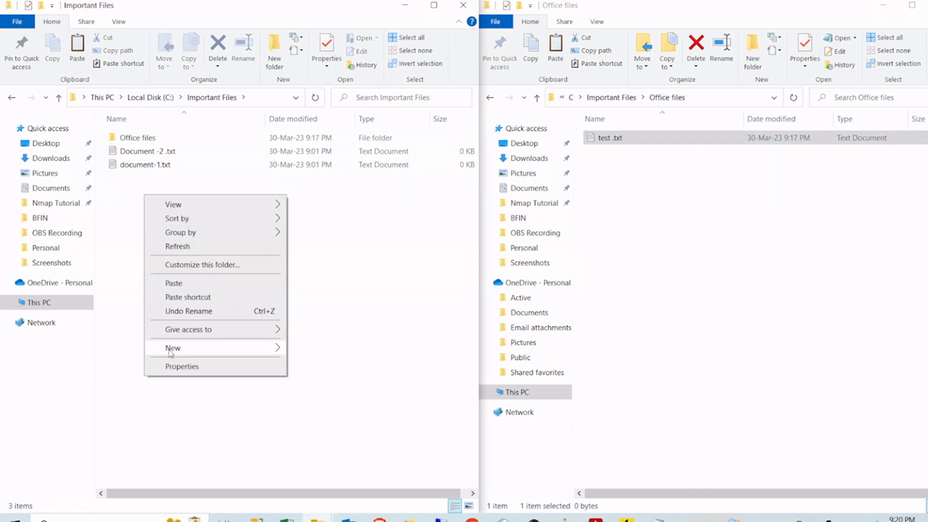
mouse_move(170, 353)
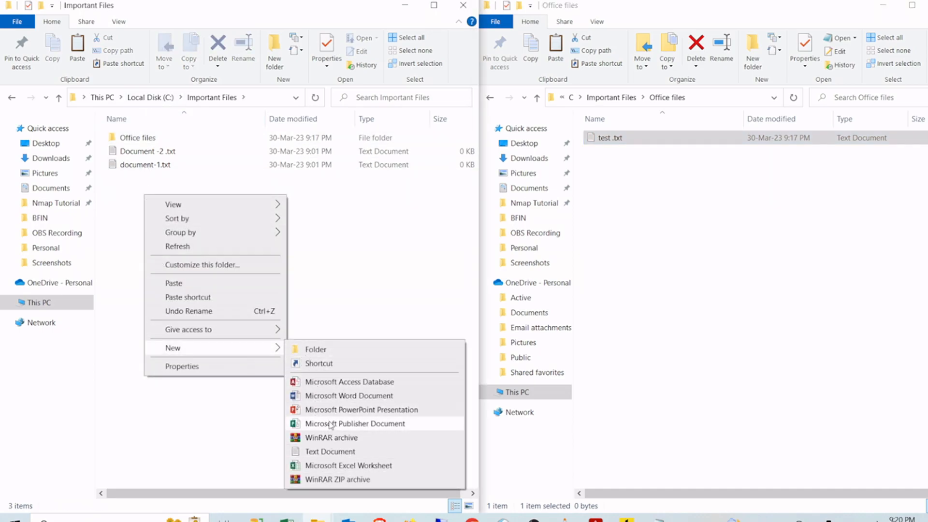
left_click(327, 465)
type("new file.xlsx")
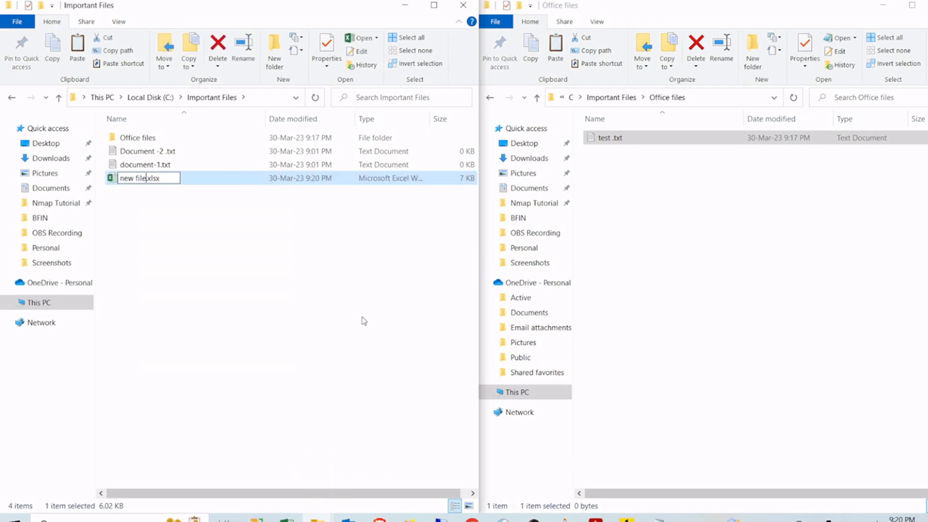
left_click(251, 264)
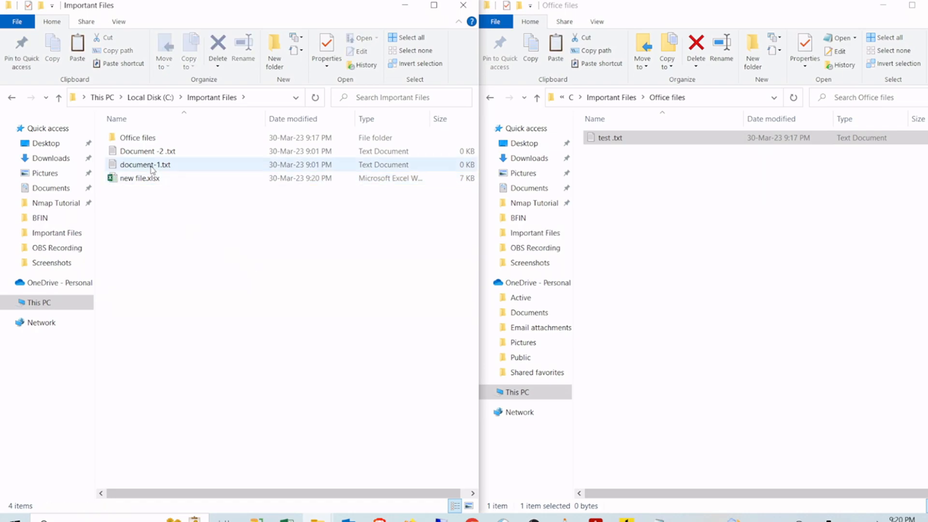
Step: Add four lines of text to document-1.txt in Notepad, then save and close it
double_click(151, 167)
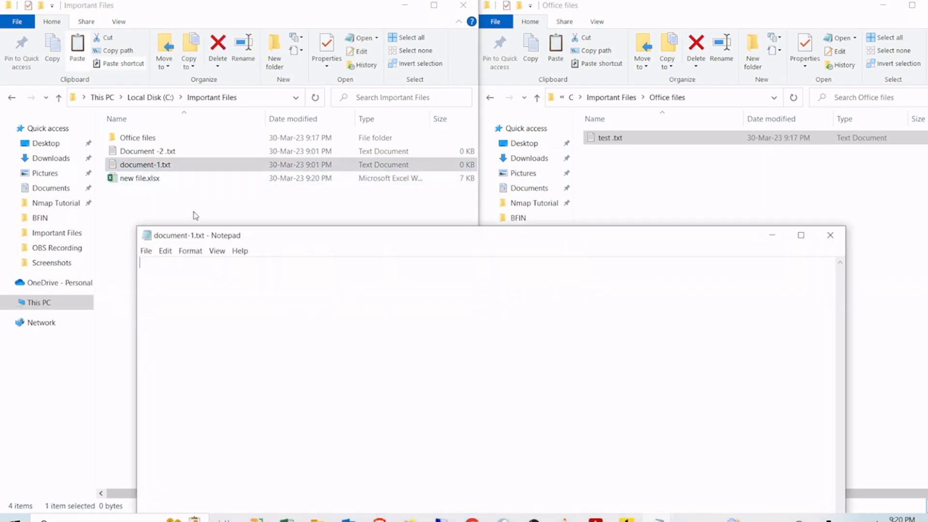
type("dfaf")
key("Return")
type("dsfsdhfsdf")
key("Return")
type("sdfsd'fsd")
key("Return")
type("fnfdsdf")
key("Return")
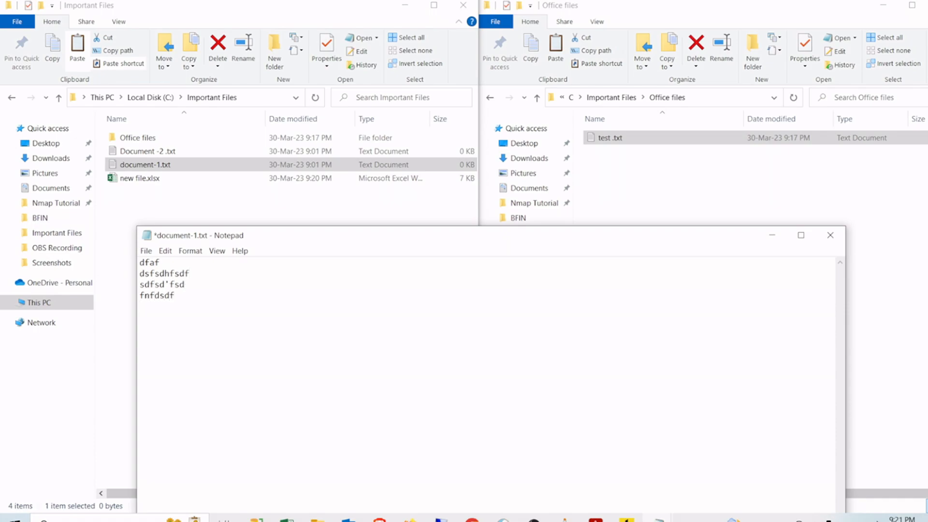
left_click(146, 250)
left_click(163, 301)
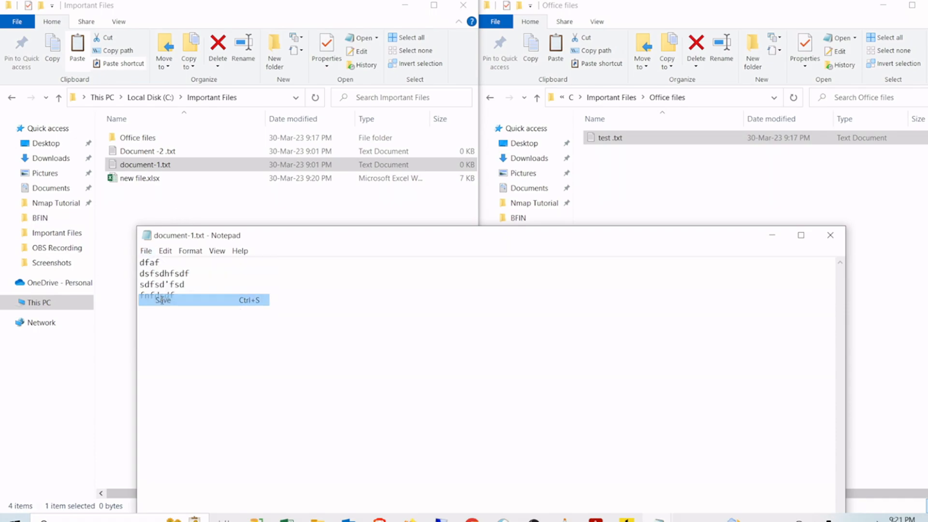
left_click(830, 235)
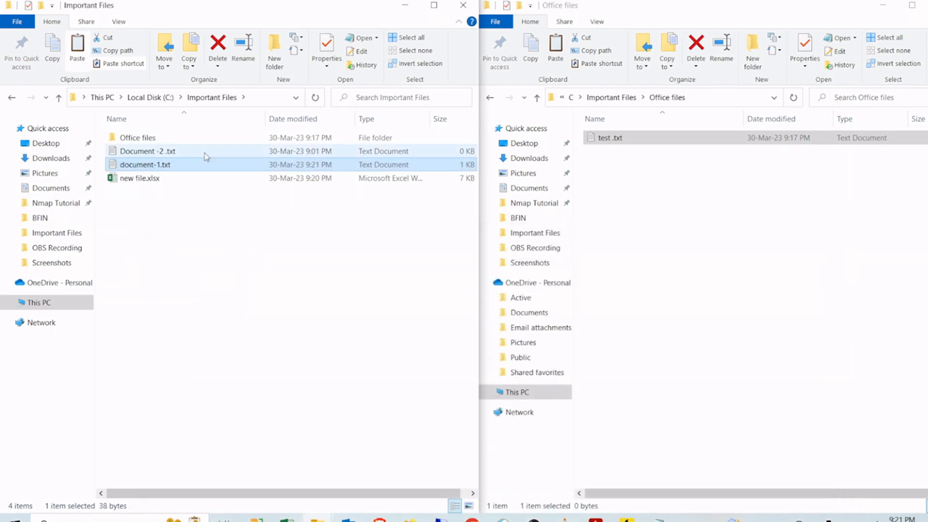
Step: Add a few lines to Office files\test .txt, save and close it, then return to Iperius Backup
double_click(154, 140)
double_click(156, 140)
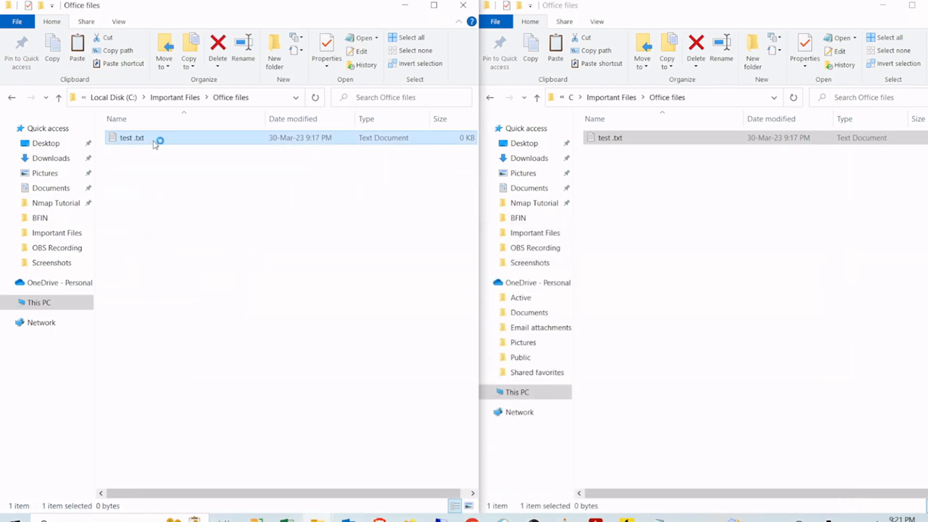
type("dsfs")
key("Return")
type("dsfdsfs")
key("Return")
type("df")
key("Return")
type("sdfsd")
left_click(146, 250)
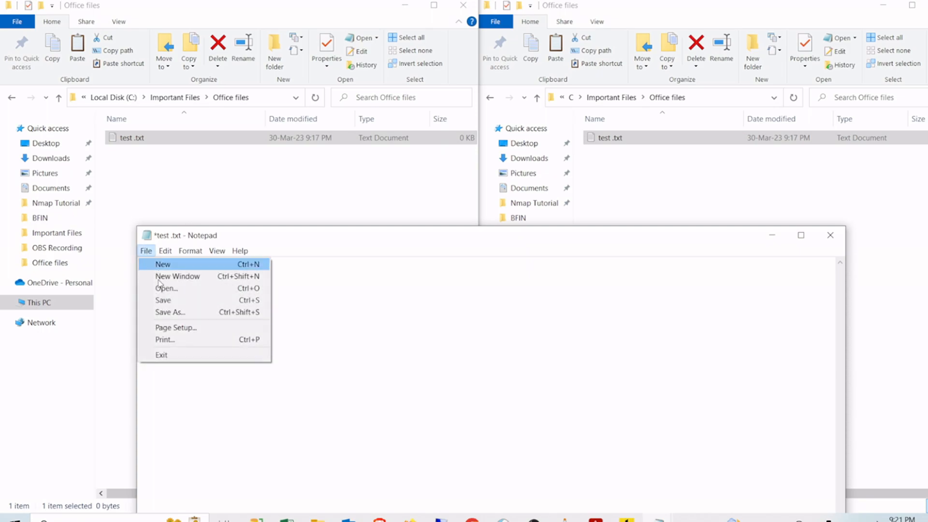
left_click(161, 300)
left_click(829, 237)
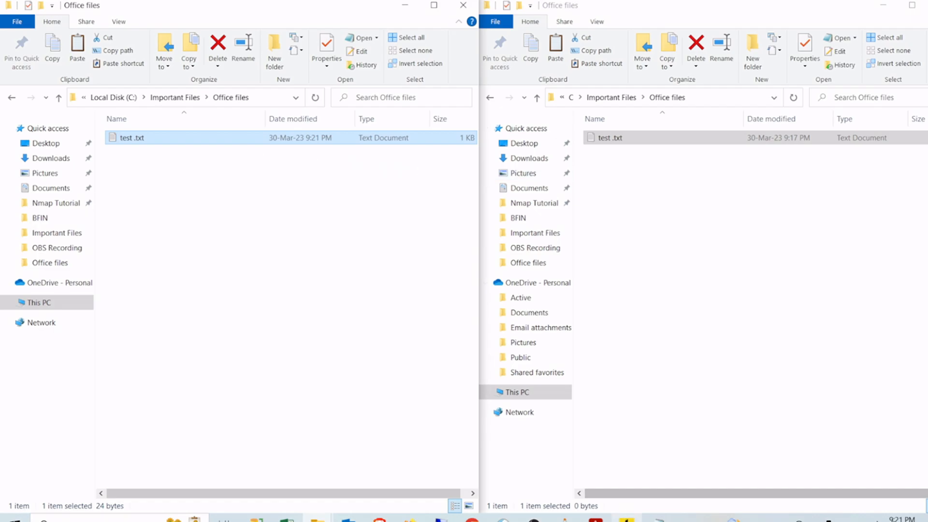
left_click(626, 517)
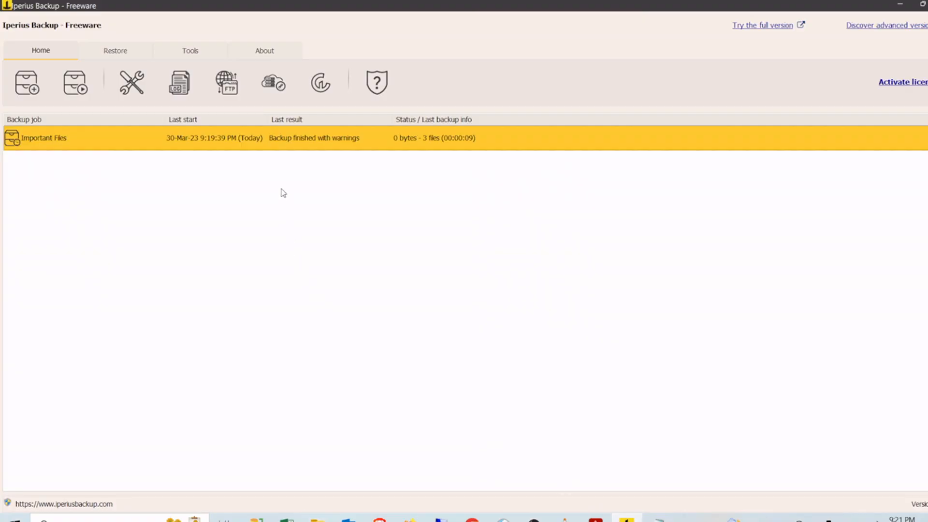
Step: Run the Important Files job again, dismiss the completed report, and minimize Iperius Backup
right_click(290, 141)
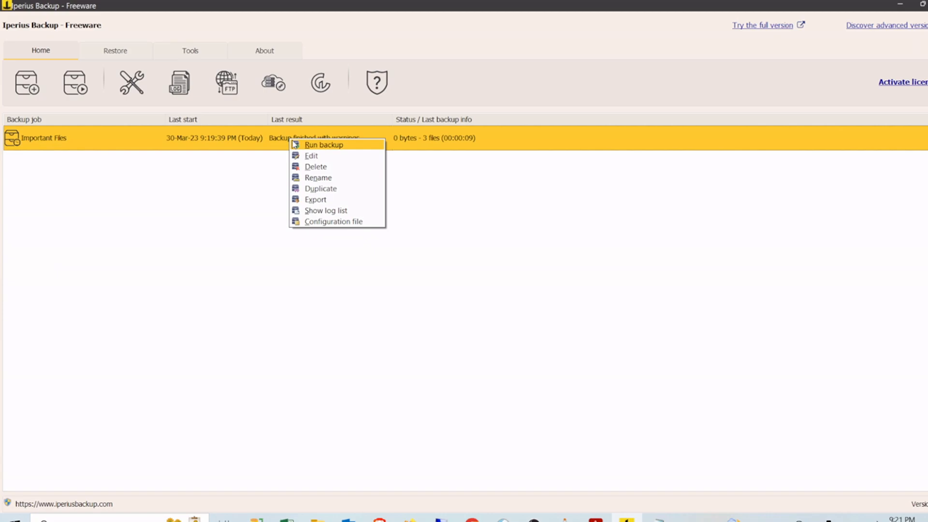
left_click(323, 145)
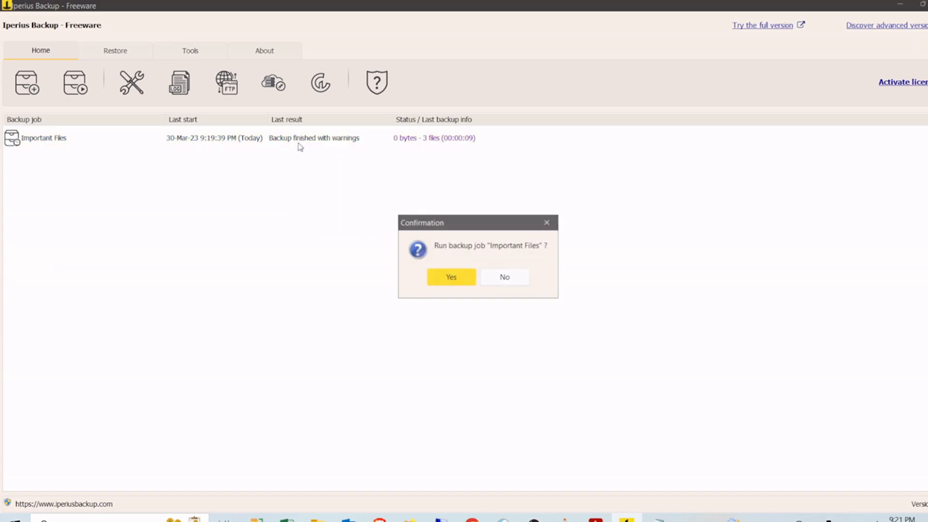
left_click(442, 279)
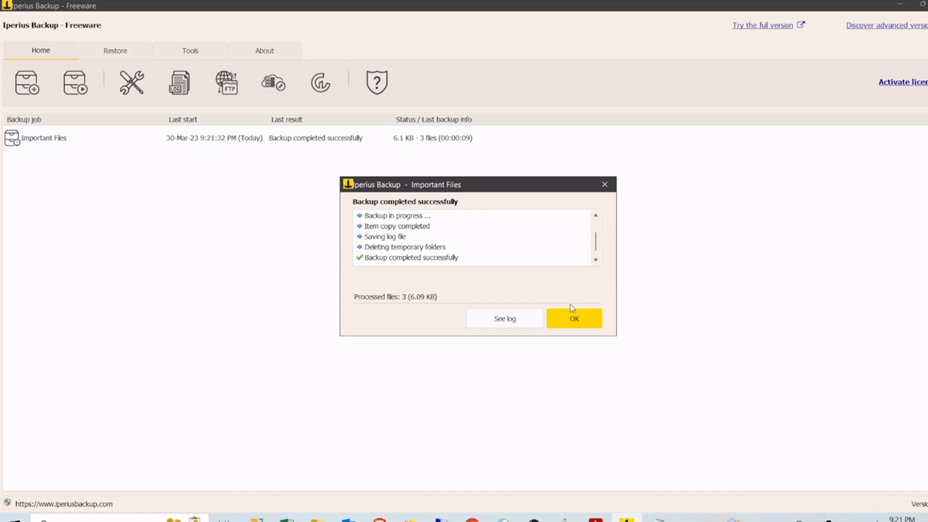
left_click(593, 321)
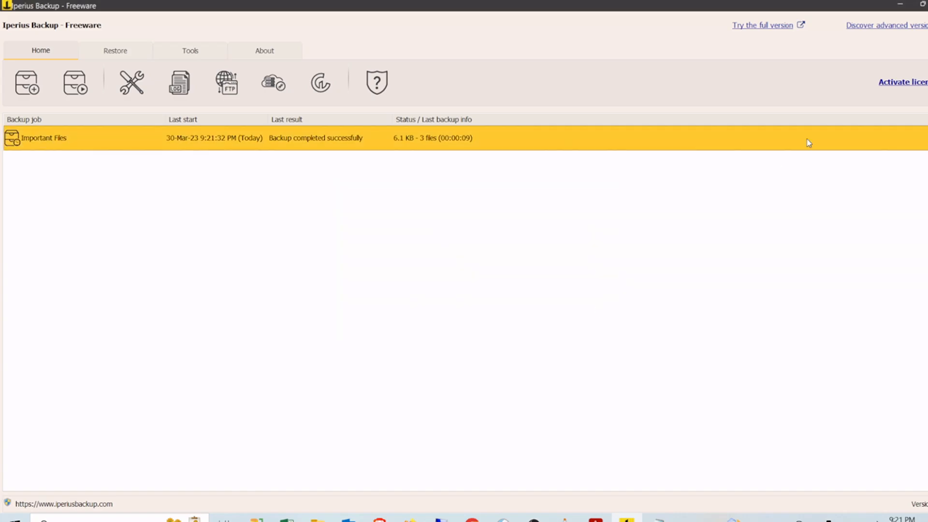
left_click(900, 5)
Step: Compare the original and backed-up document-1.txt in Notepad to confirm the edits were copied
left_click(175, 97)
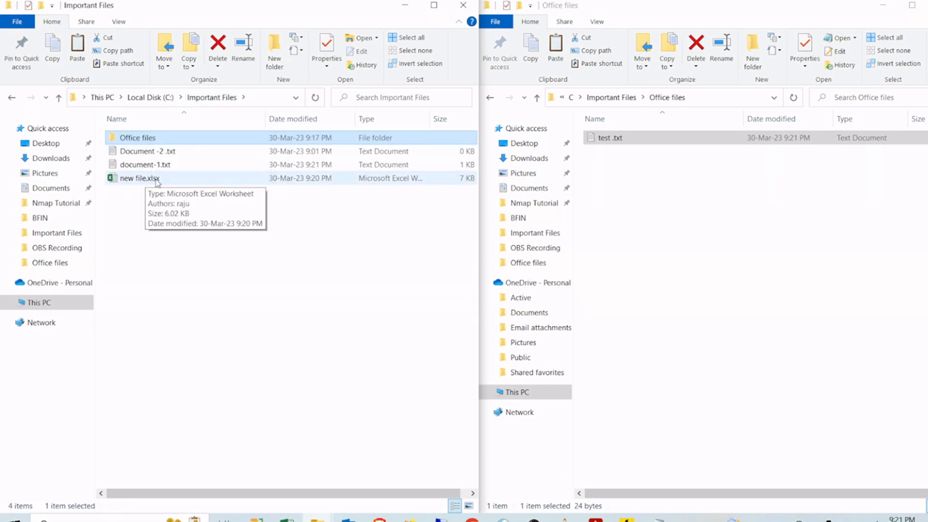
left_click(610, 97)
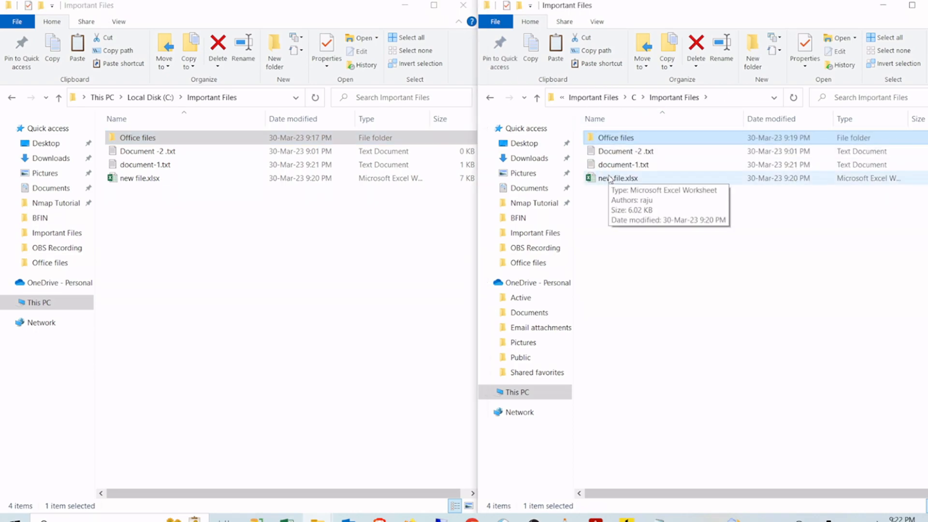
left_click(156, 166)
double_click(156, 166)
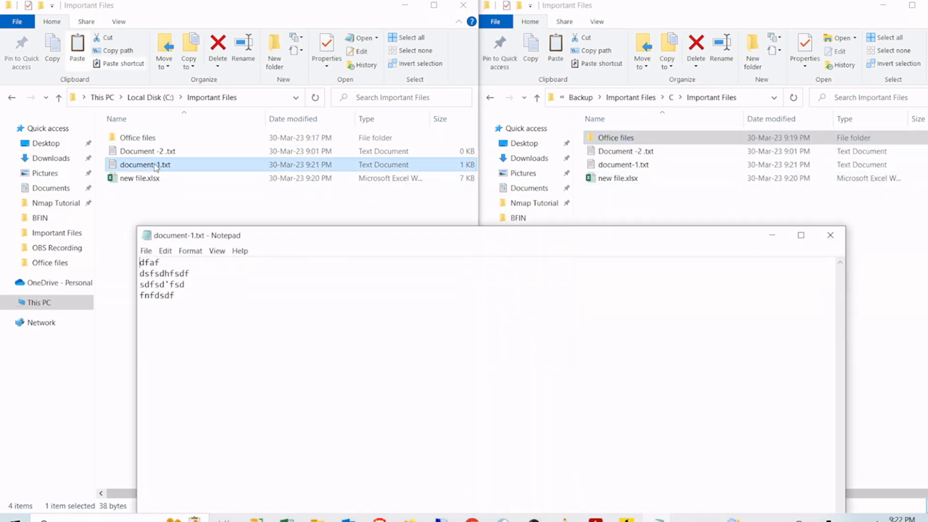
left_click(839, 245)
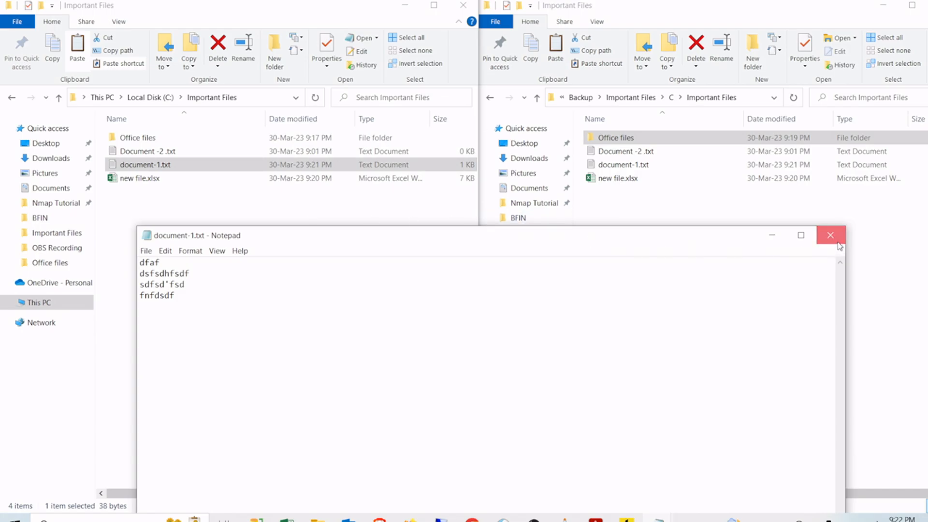
left_click(608, 167)
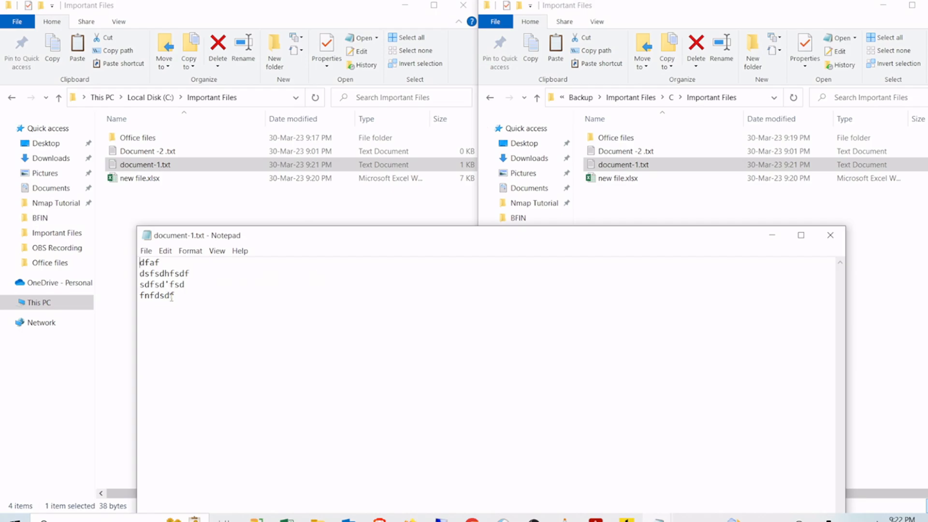
left_click_drag(179, 297, 144, 263)
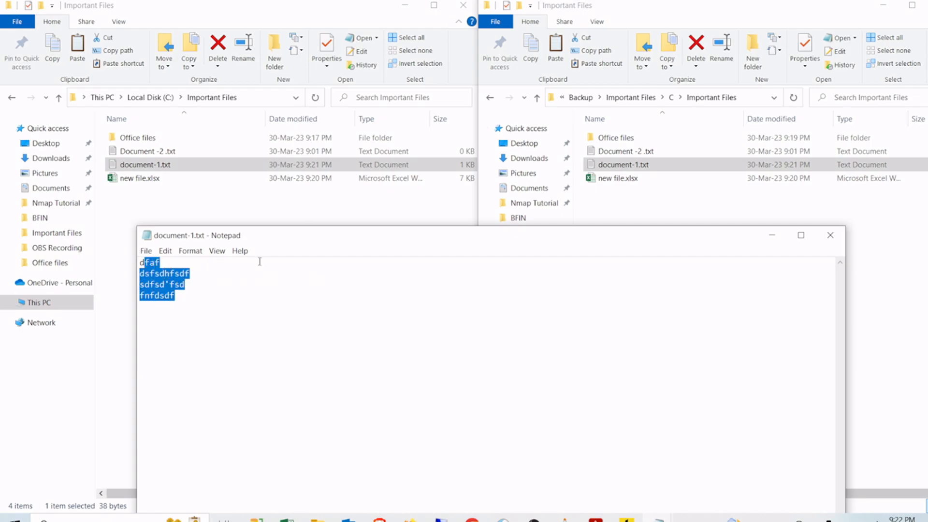
left_click(830, 235)
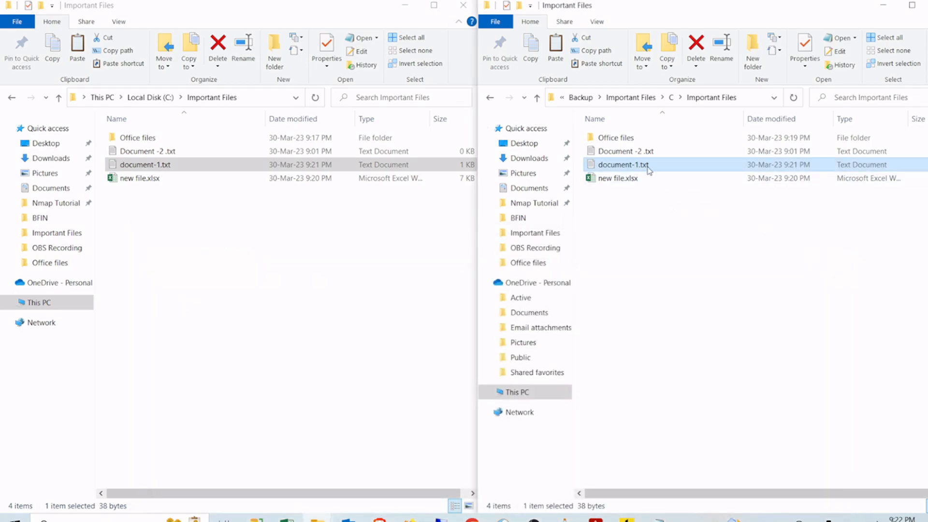
Step: Open the backed-up Office files\test .txt and check it holds the four edited lines
left_click(619, 141)
double_click(619, 141)
double_click(617, 139)
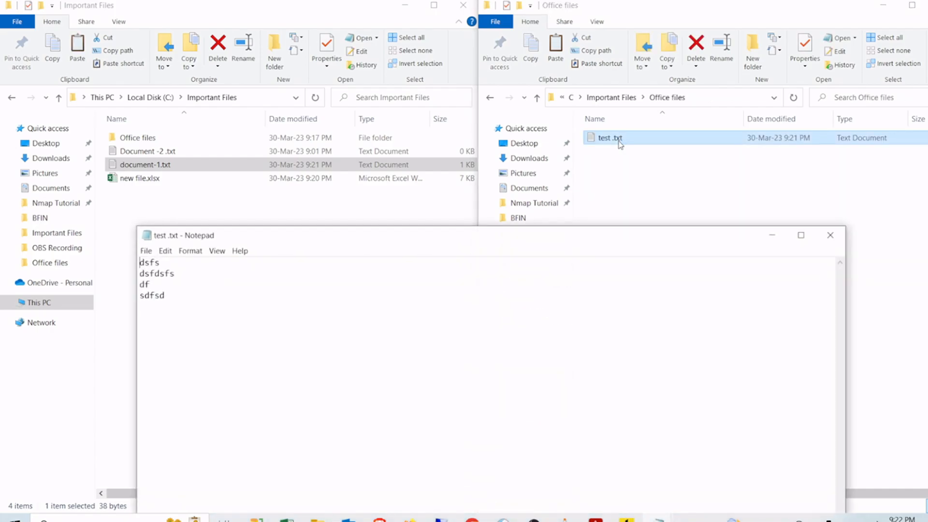
left_click_drag(184, 304, 138, 263)
left_click(830, 235)
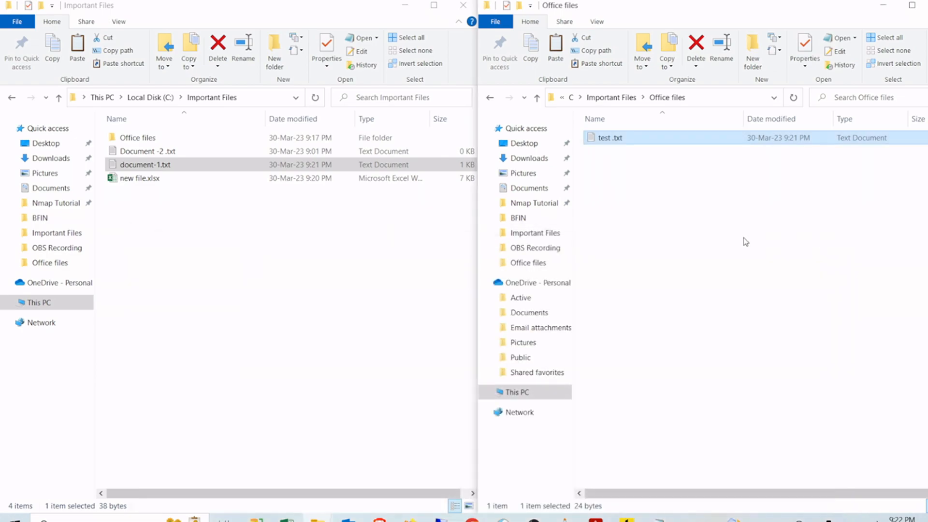